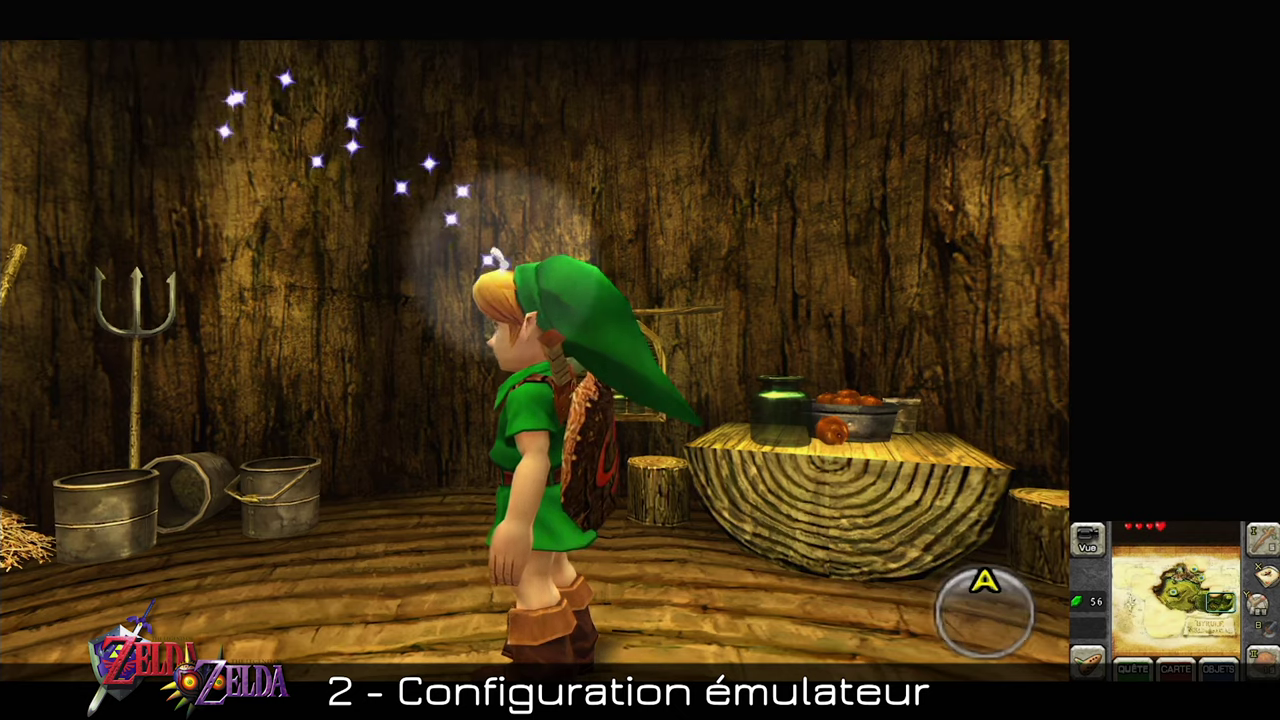
- Swap the two emulated screens and restore their original arrangement
{"action": "key", "text": "F9"}
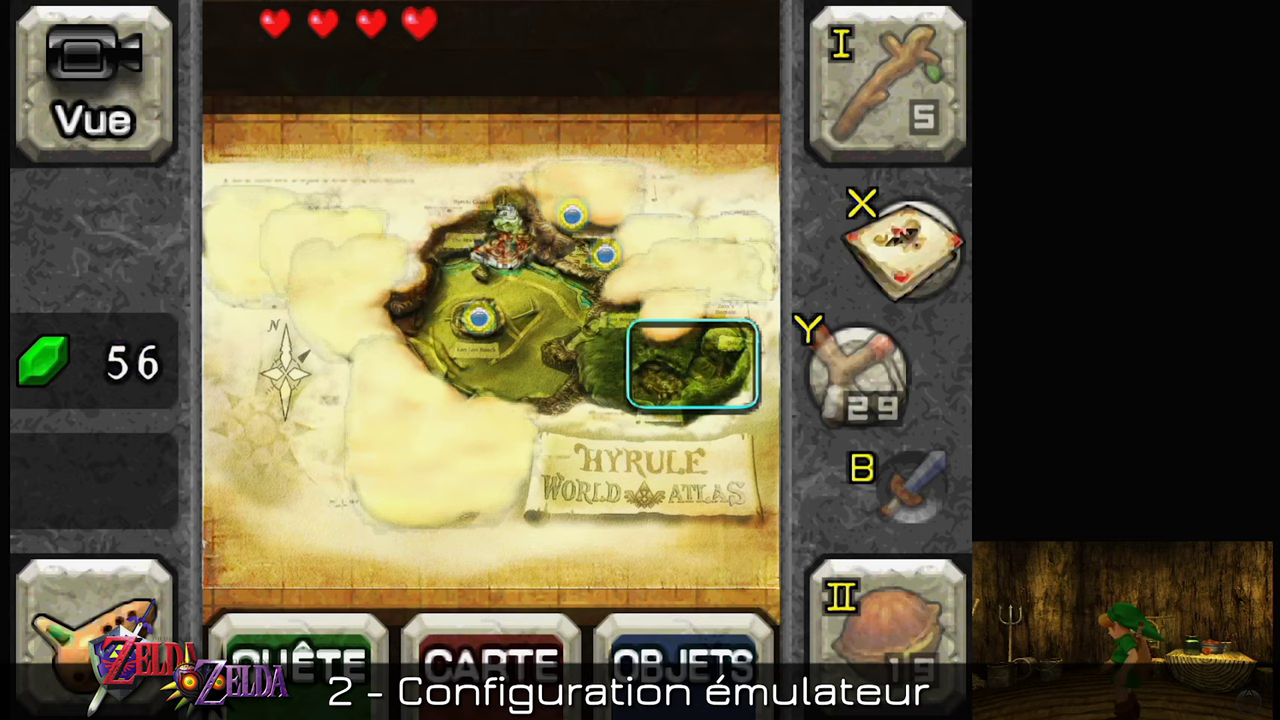
{"action": "key", "text": "F9"}
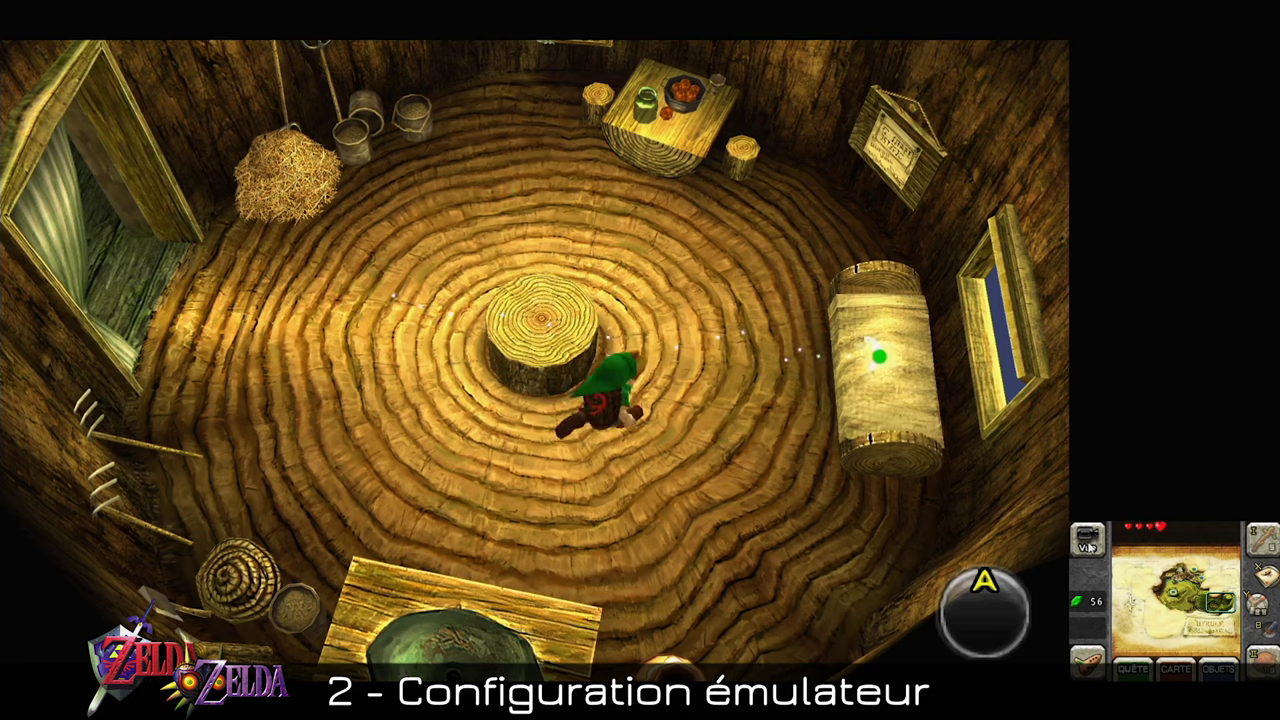
- Try the game's touch controls: the Vue function, the ocarina, and the Carte and Quête pages
{"action": "left_click", "coordinate": [1088, 545]}
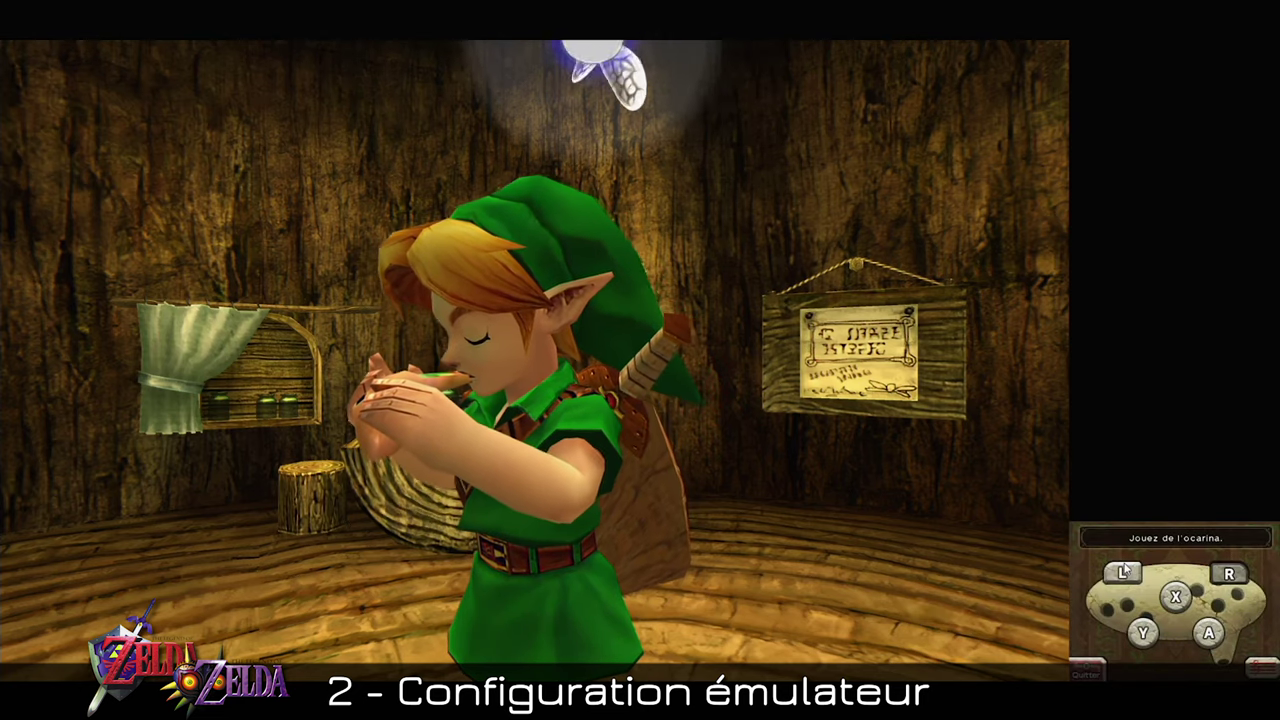
{"action": "key", "text": "s"}
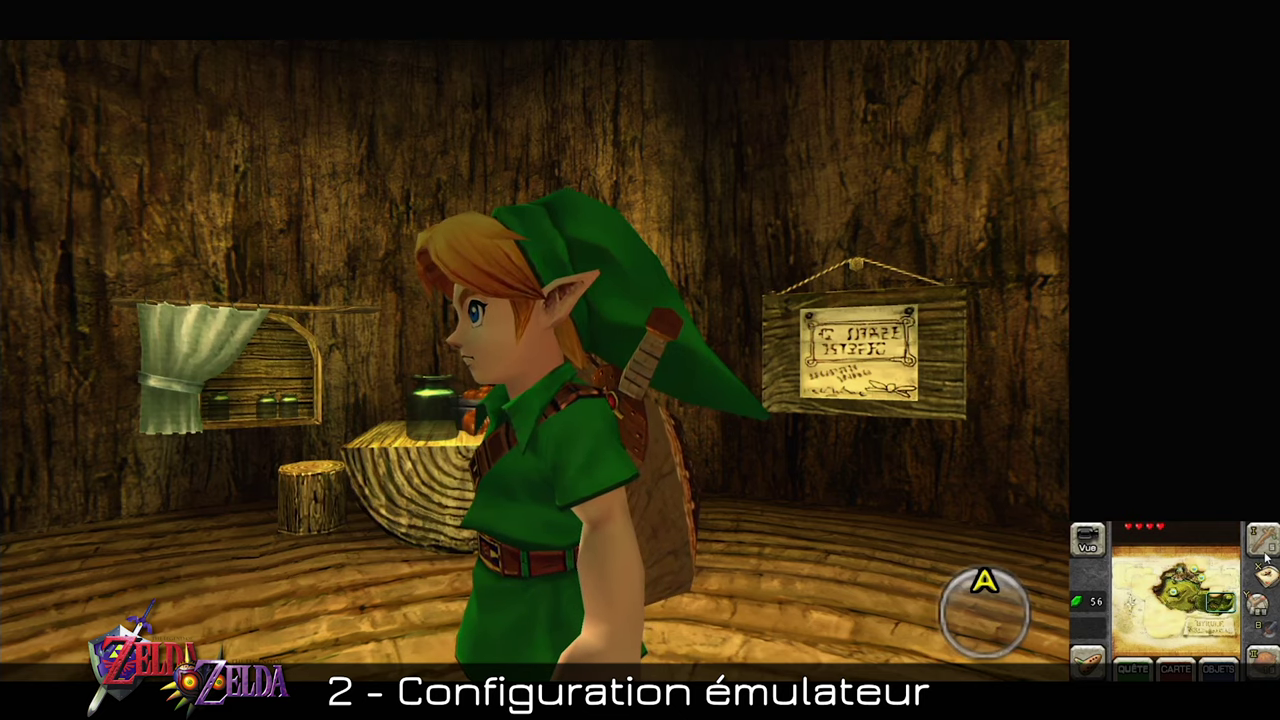
{"action": "left_click", "coordinate": [1175, 669]}
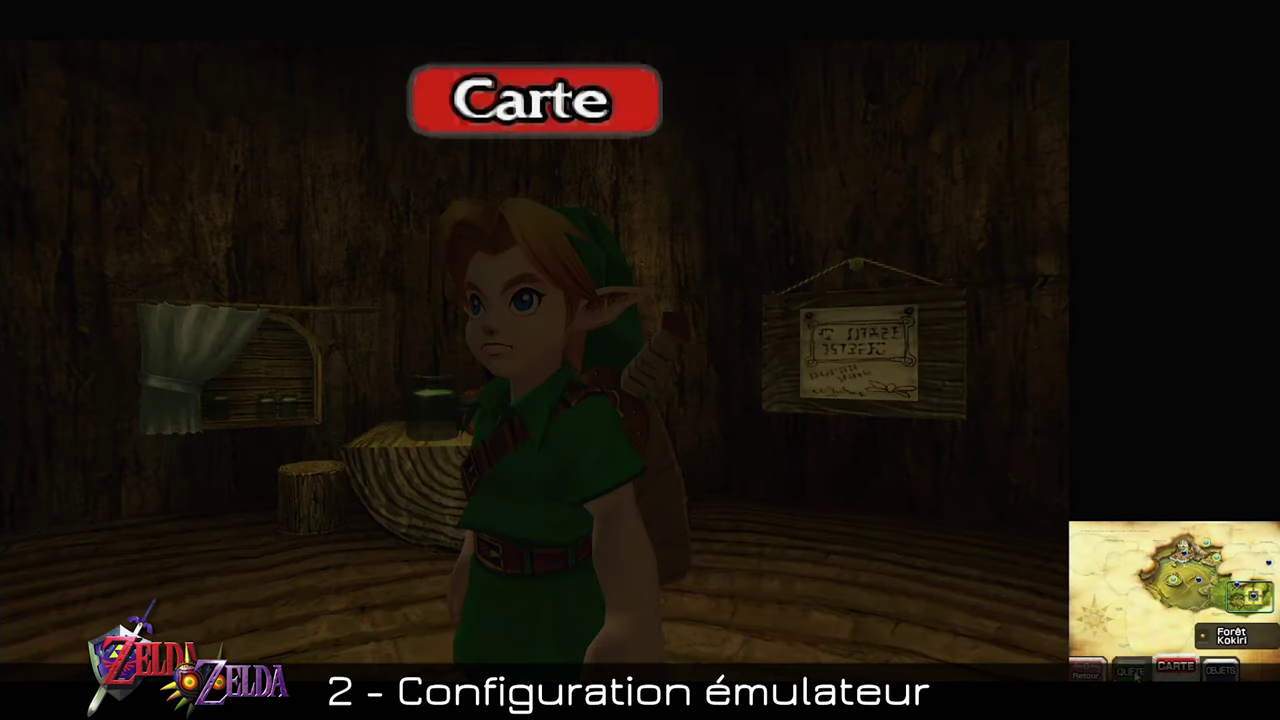
{"action": "left_click", "coordinate": [1131, 670]}
{"action": "left_click", "coordinate": [1185, 670]}
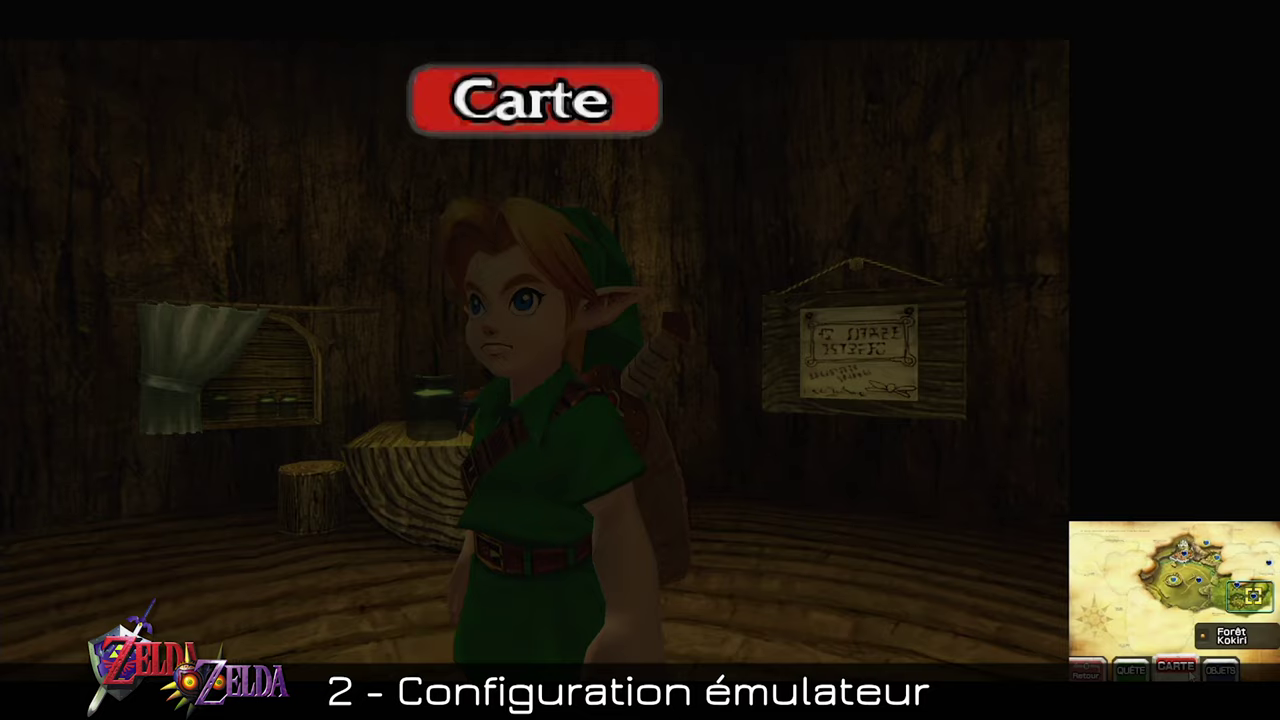
{"action": "left_click", "coordinate": [1175, 669]}
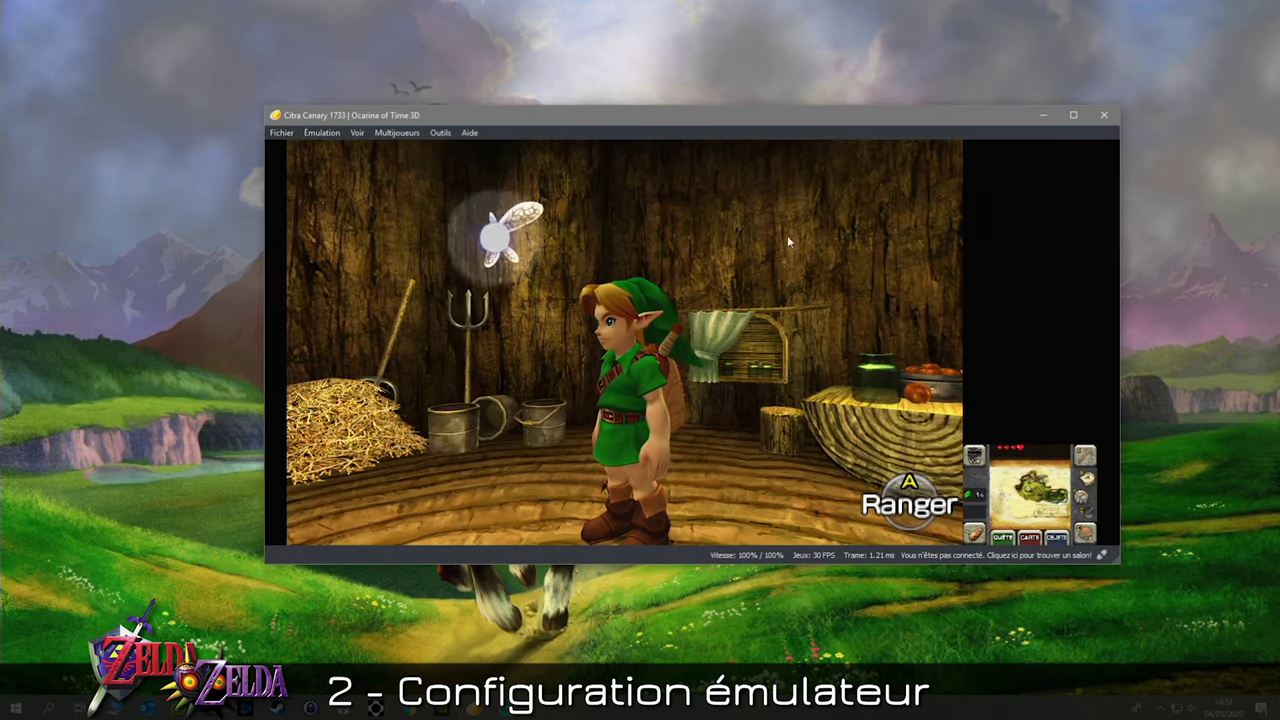
- Set the screen layout to Un seul écran and maximize the emulator window
{"action": "left_click", "coordinate": [357, 132]}
{"action": "mouse_move", "coordinate": [407, 186]}
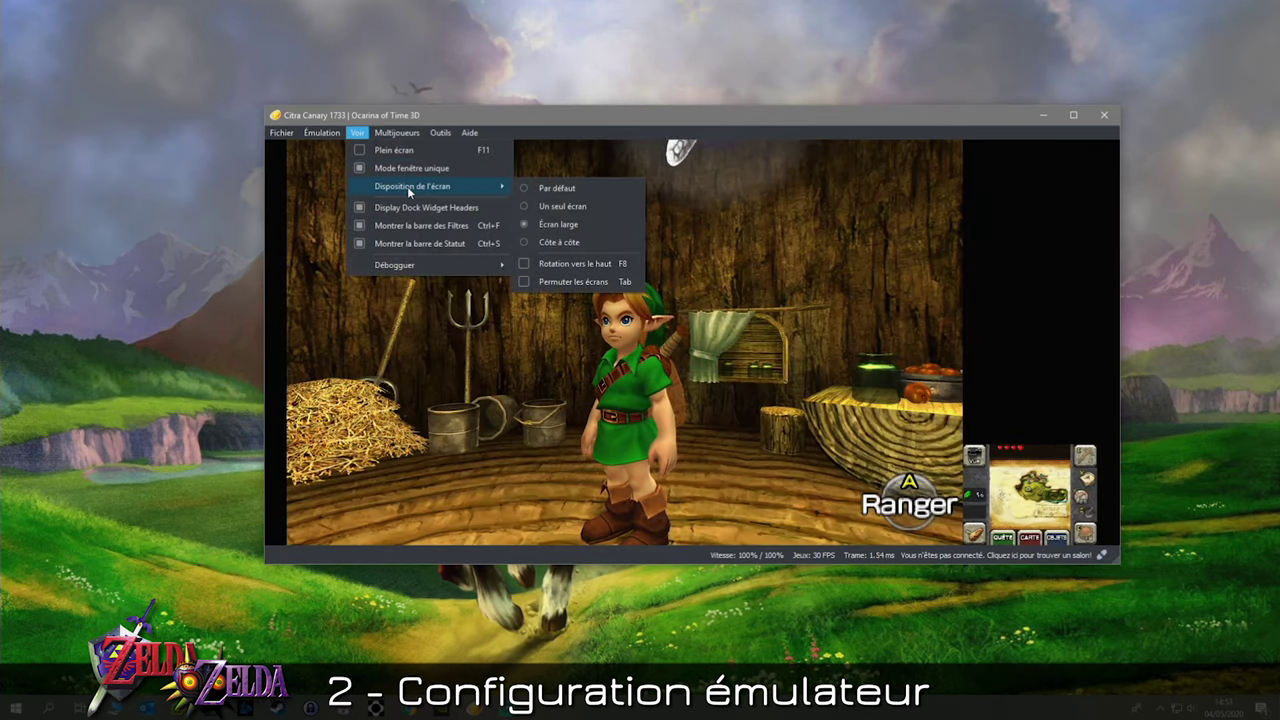
{"action": "left_click", "coordinate": [578, 207]}
{"action": "double_click", "coordinate": [676, 124]}
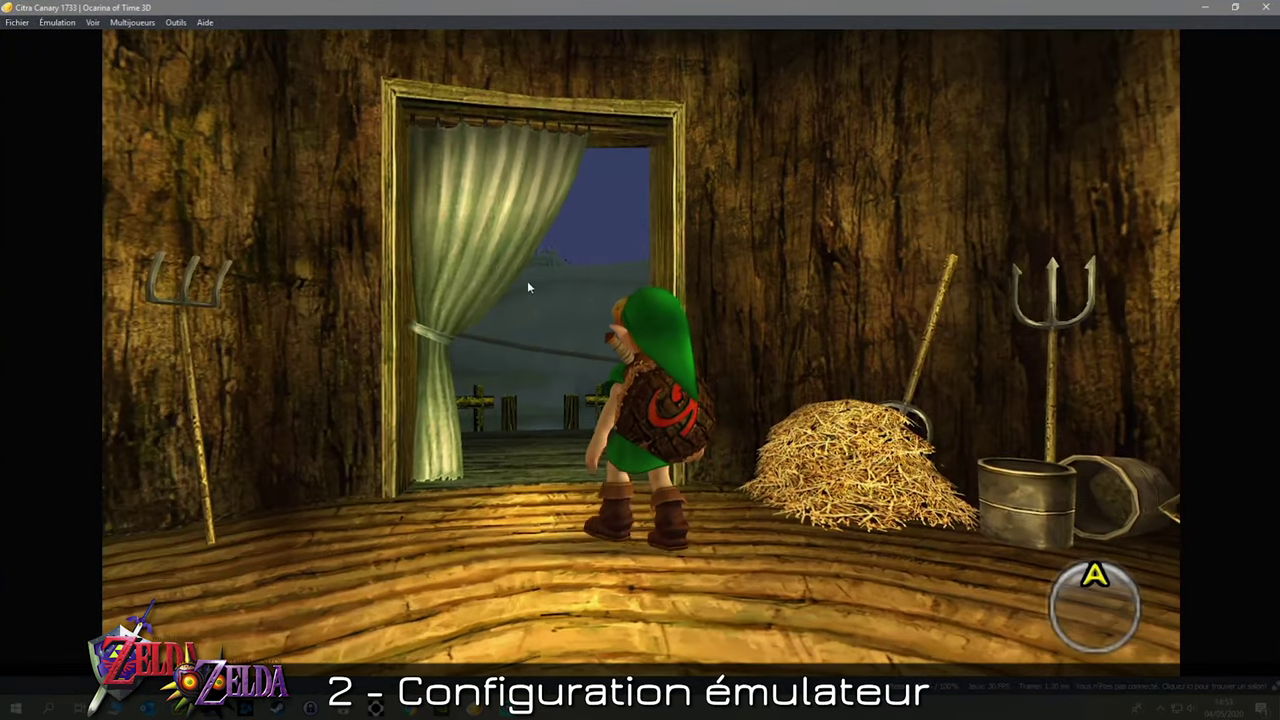
- Set the screen layout to Côte à côte
{"action": "left_click", "coordinate": [92, 22]}
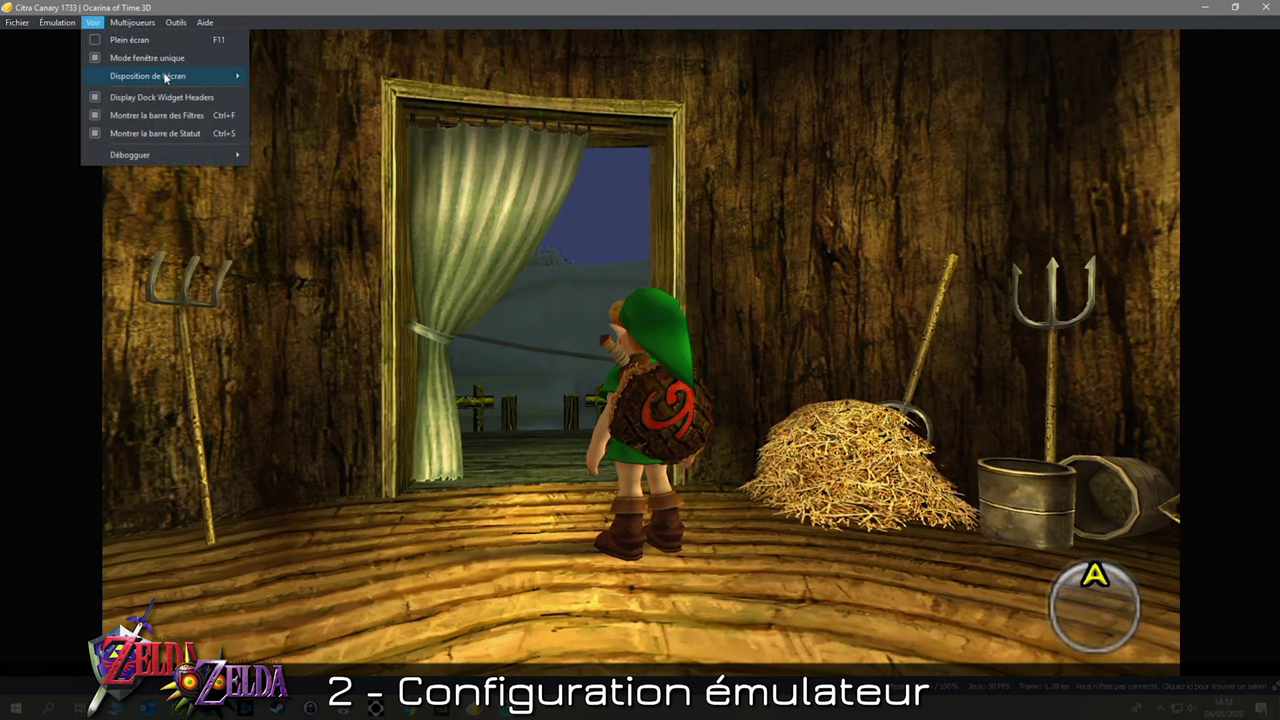
{"action": "mouse_move", "coordinate": [165, 76]}
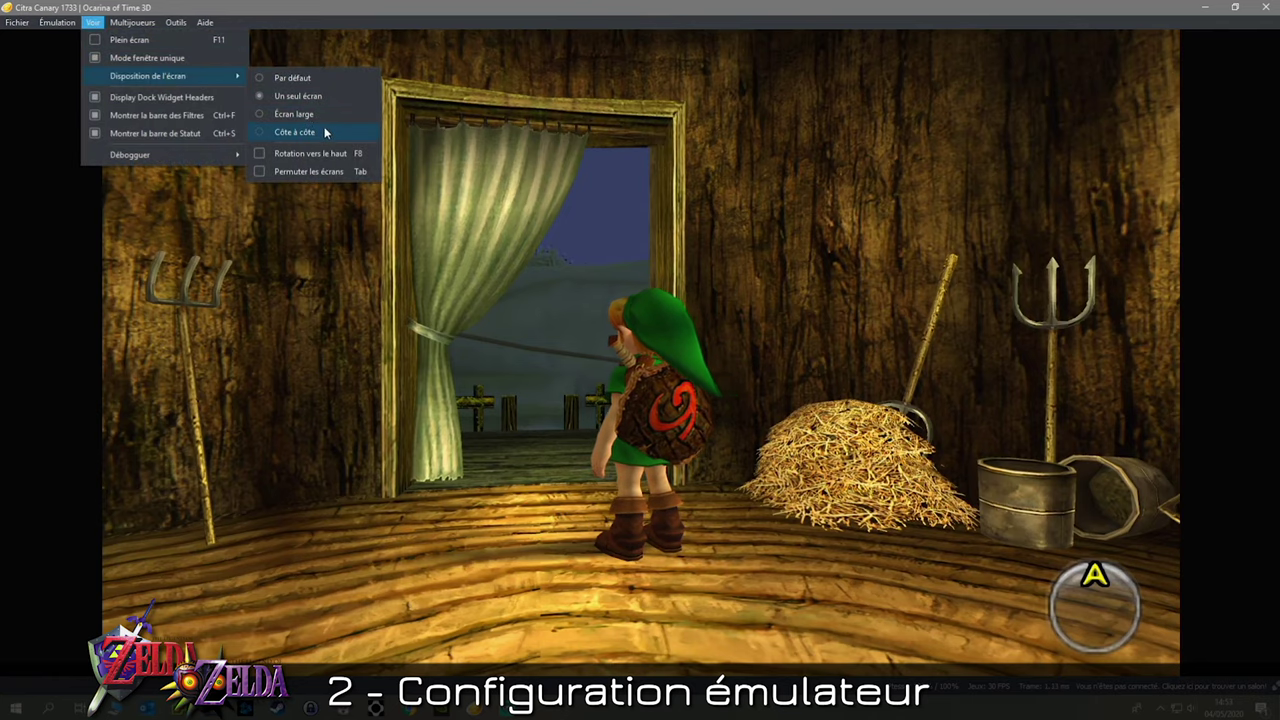
{"action": "left_click", "coordinate": [314, 139]}
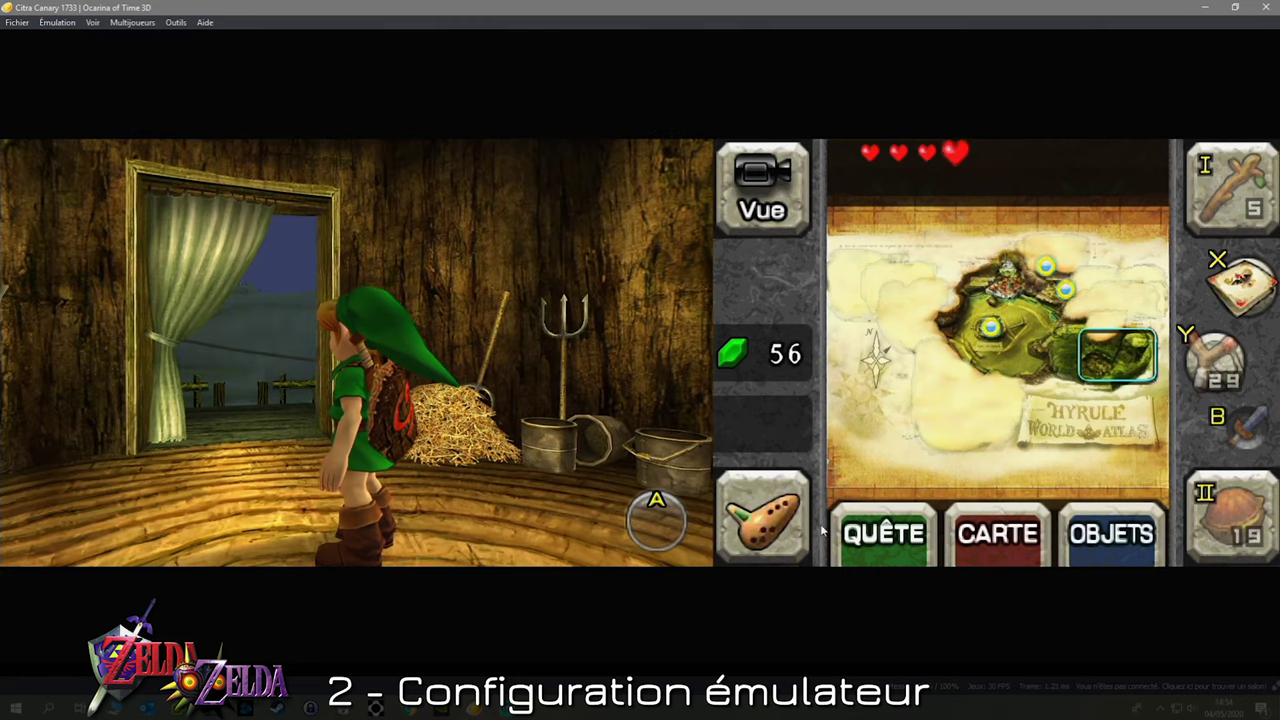
- Set the screen layout to Écran large and toggle the swapping of the two screens
{"action": "left_click", "coordinate": [93, 22]}
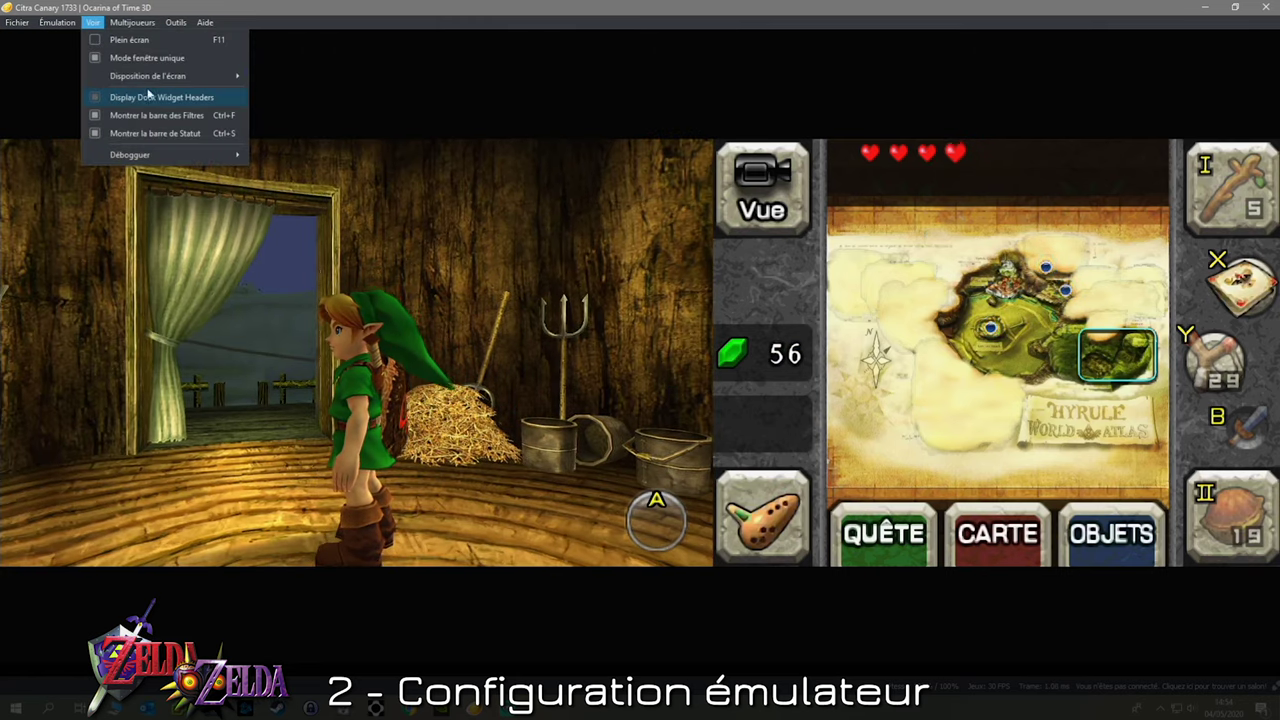
{"action": "mouse_move", "coordinate": [174, 86]}
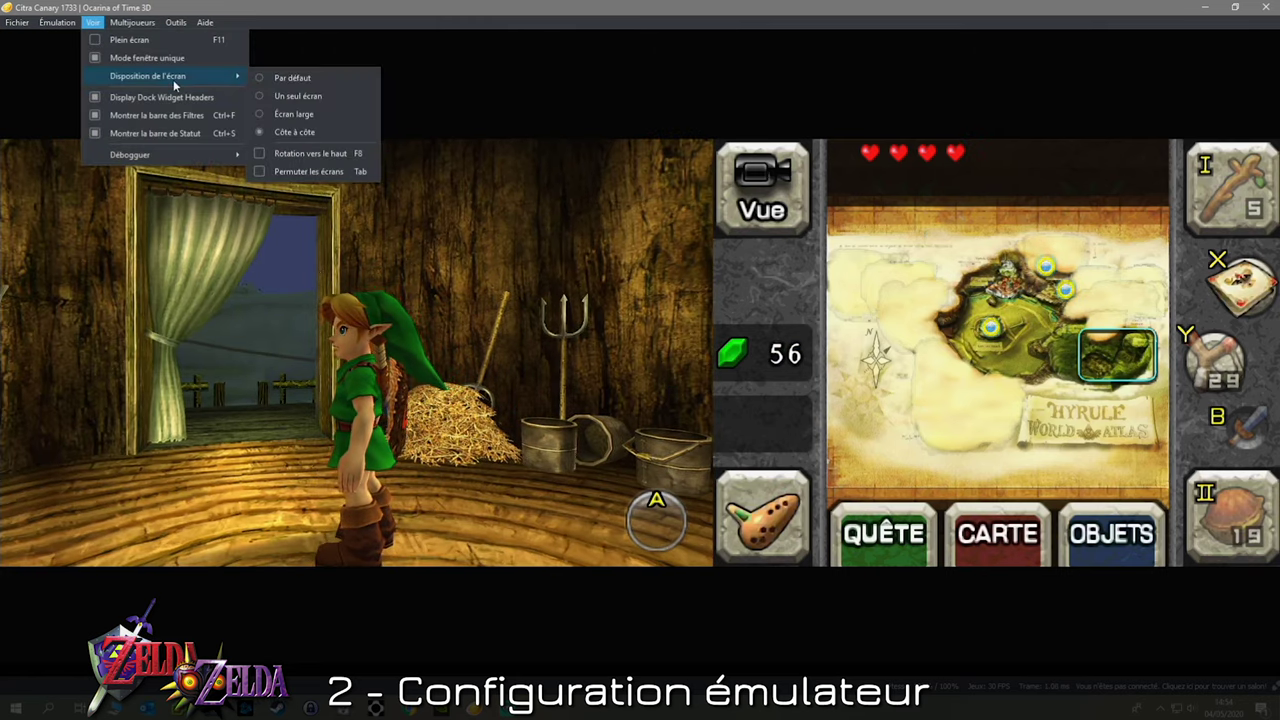
{"action": "left_click", "coordinate": [314, 117]}
{"action": "key", "text": "Tab"}
{"action": "key", "text": "F9"}
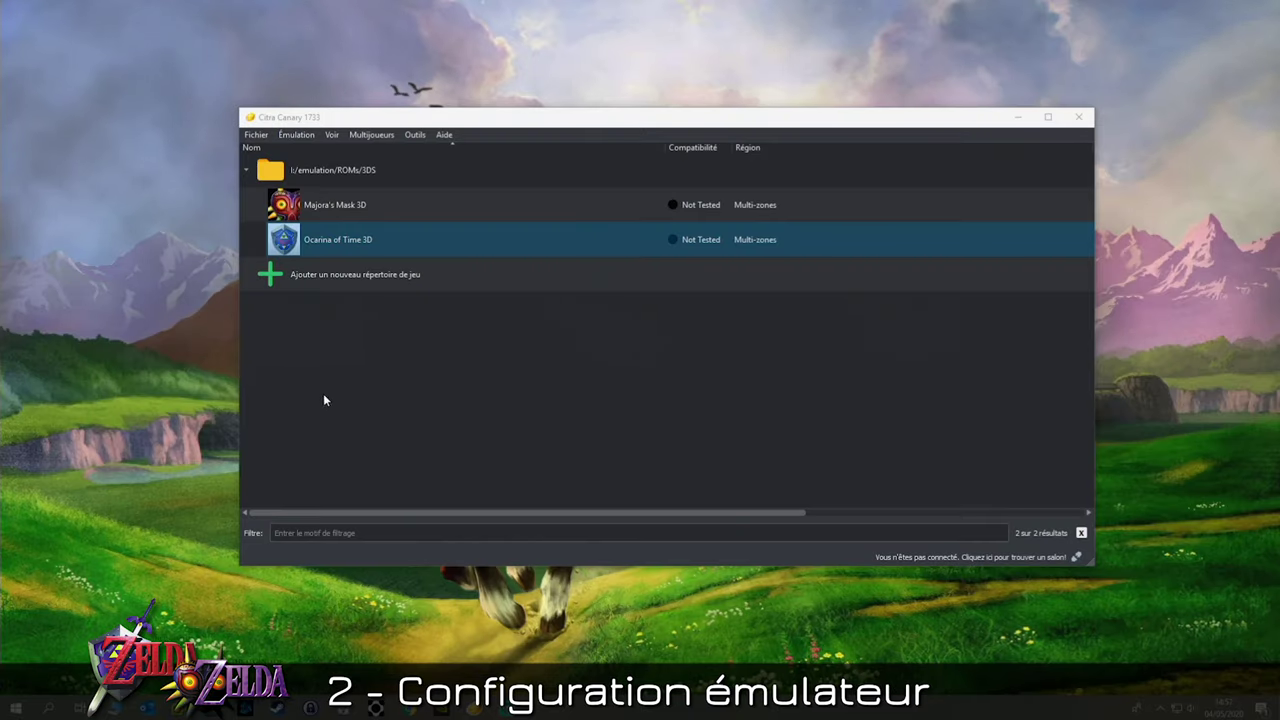
- Launch Majora's Mask 3D from the game list
{"action": "left_click", "coordinate": [404, 207]}
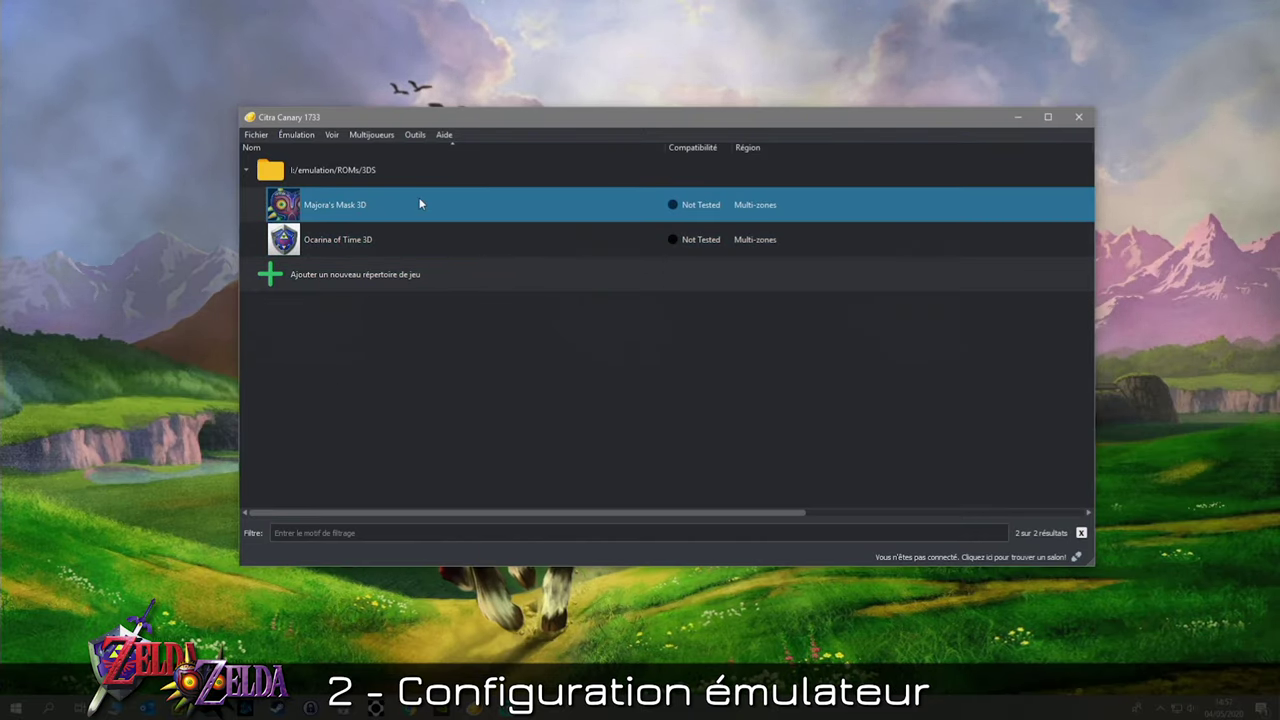
{"action": "double_click", "coordinate": [420, 204]}
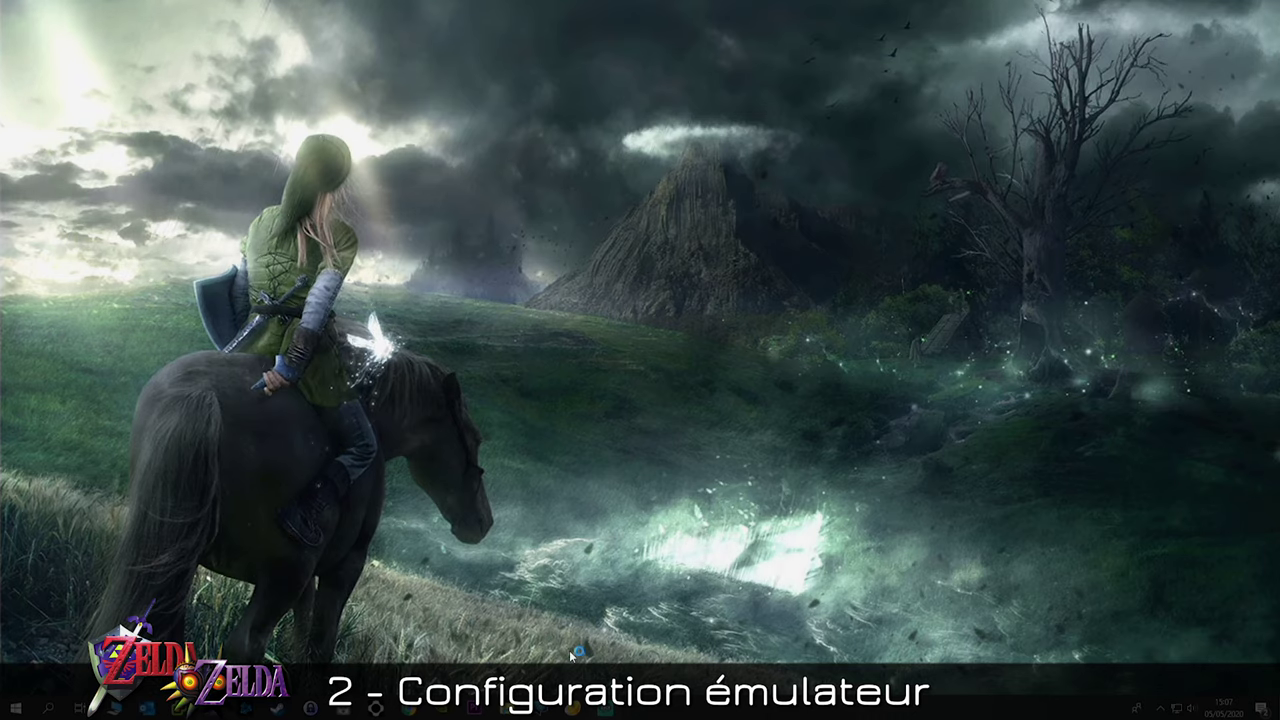
- Start Citra and install the available Citra Canary update, version 1737, finishing the update wizard
{"action": "double_click", "coordinate": [572, 652]}
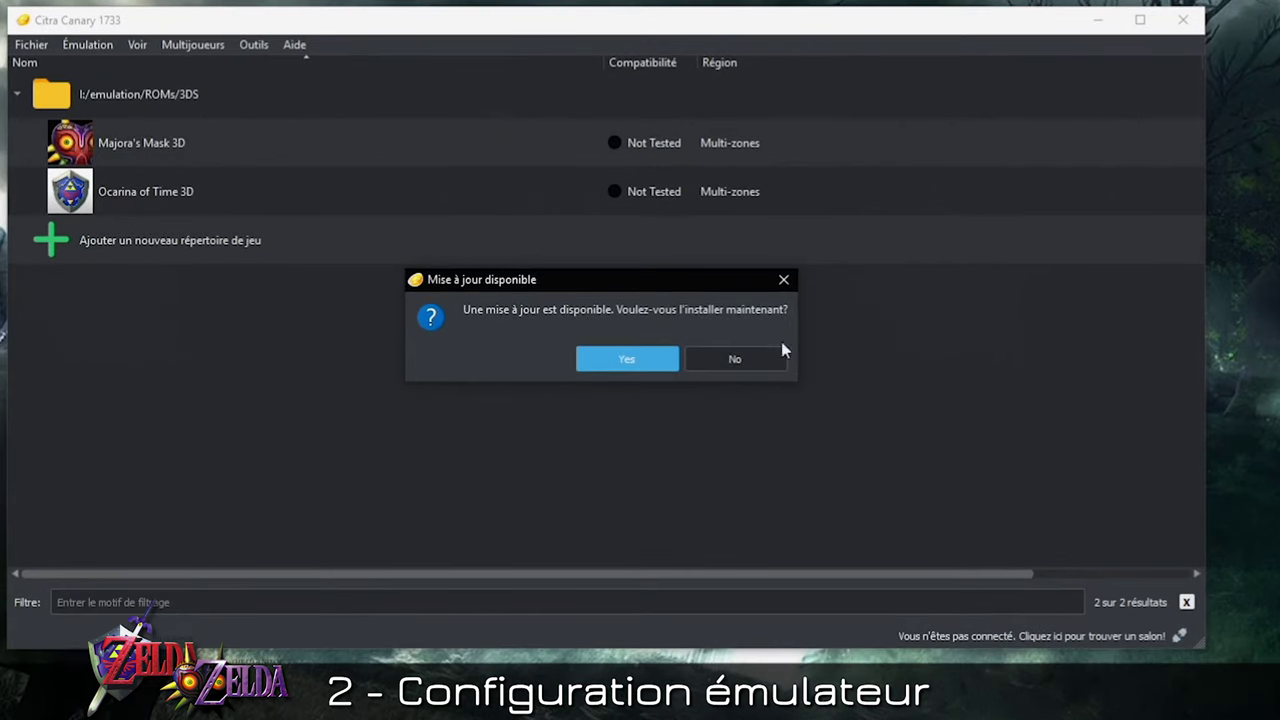
{"action": "left_click", "coordinate": [627, 360]}
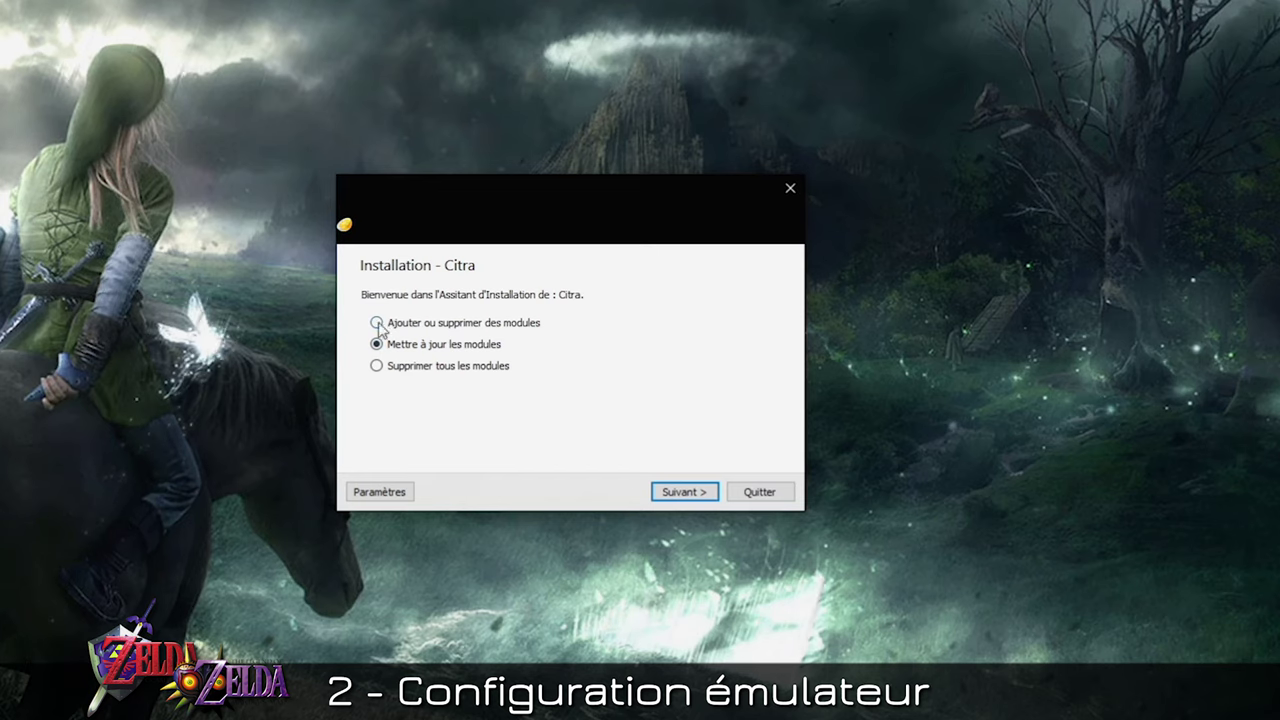
{"action": "left_click", "coordinate": [678, 497]}
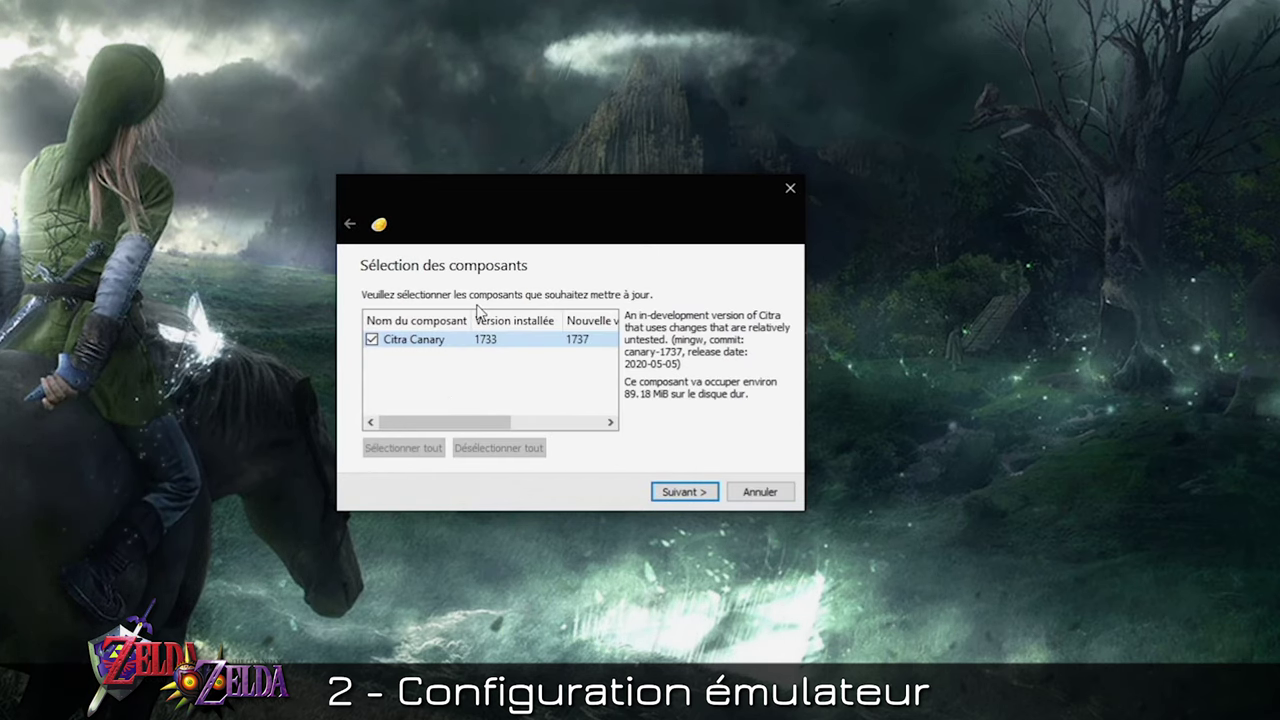
{"action": "left_click", "coordinate": [685, 492]}
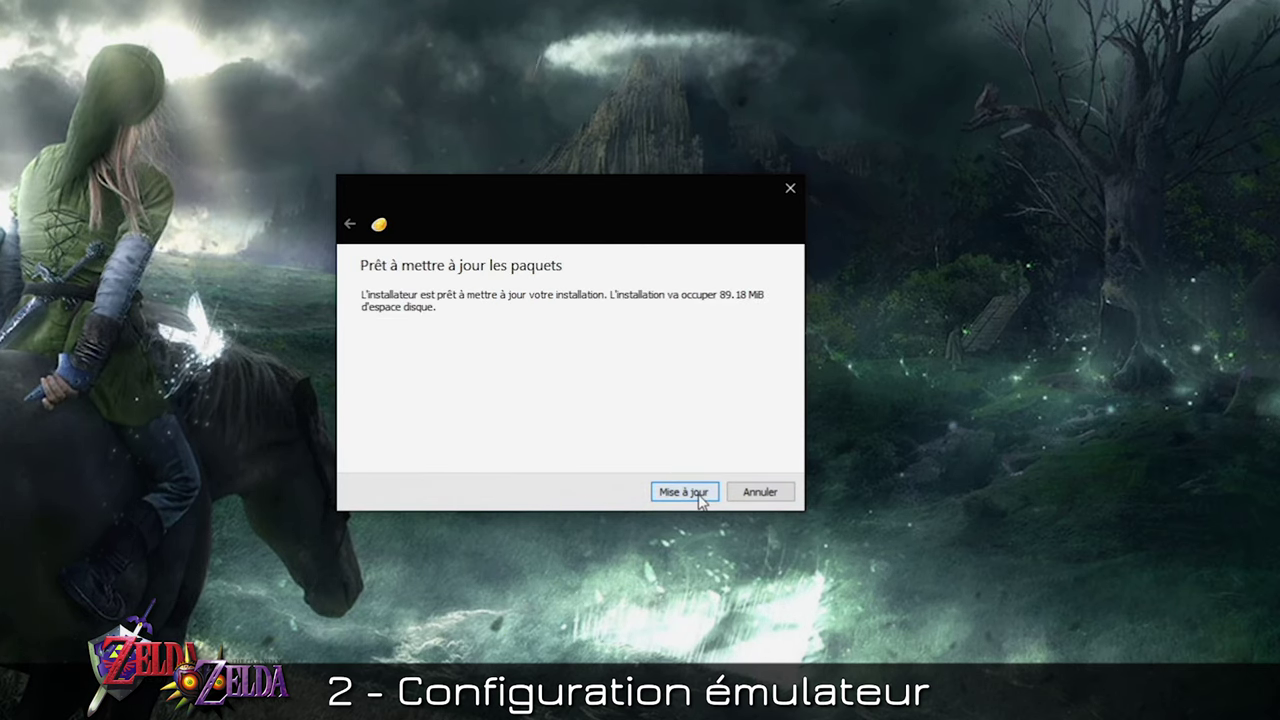
{"action": "left_click", "coordinate": [699, 497]}
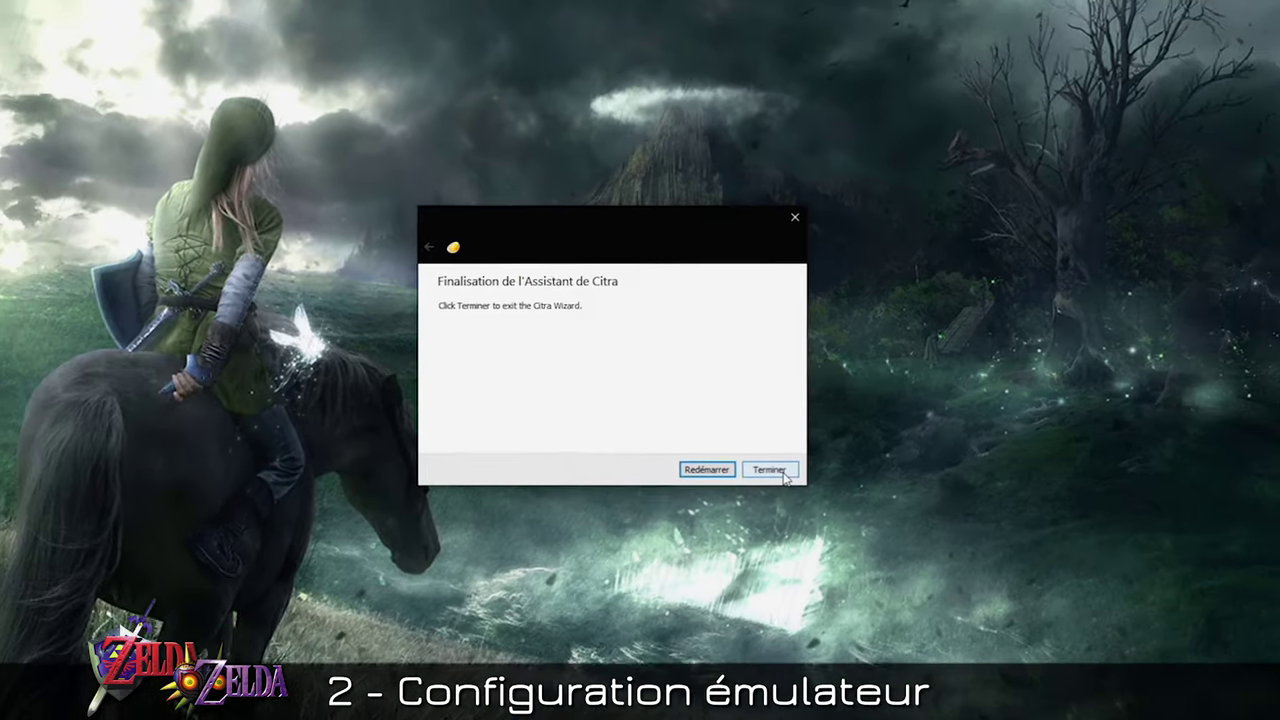
{"action": "left_click", "coordinate": [762, 492]}
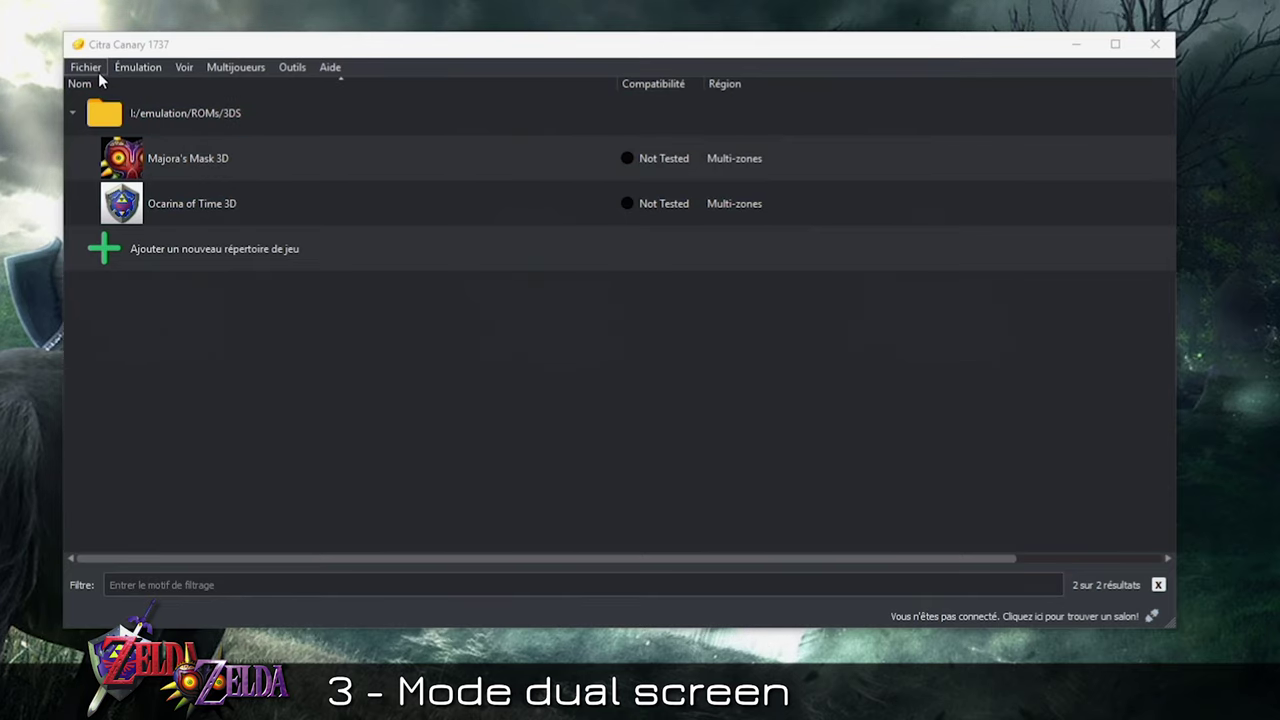
- Open the Citra data folder in the file explorer and copy qt-config.ini from its config subfolder
{"action": "left_click", "coordinate": [98, 72]}
{"action": "left_click", "coordinate": [151, 198]}
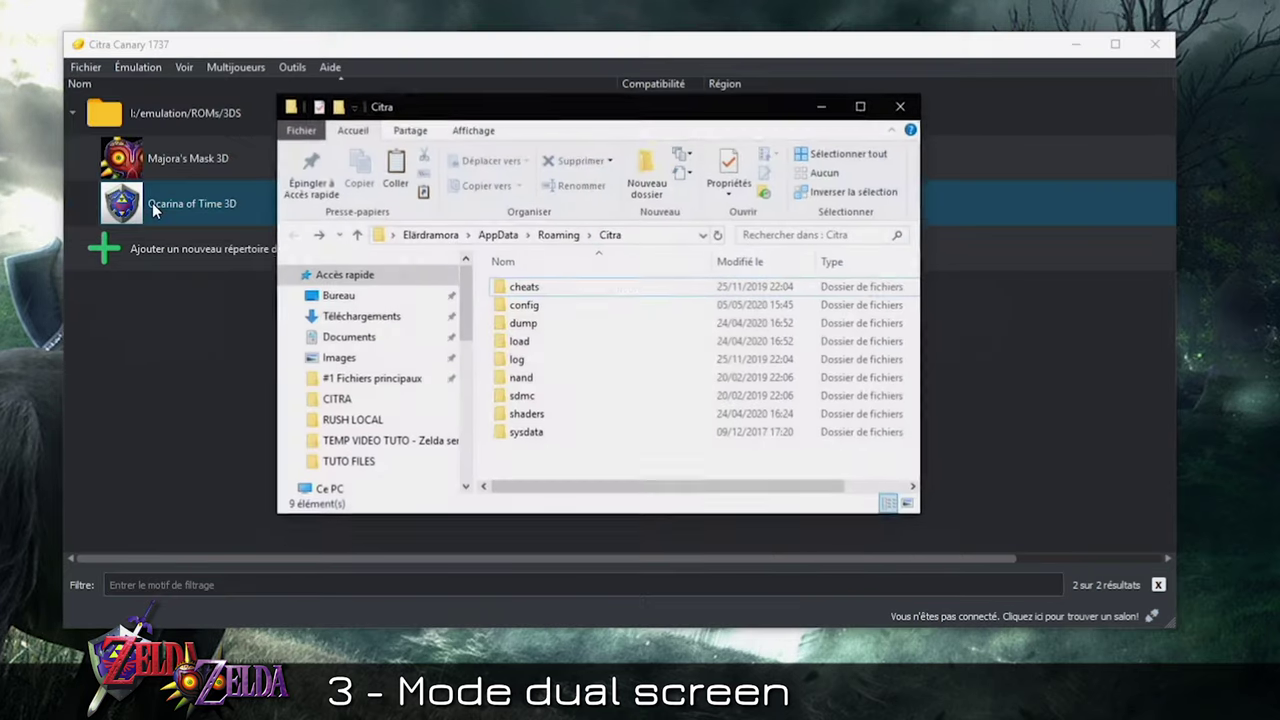
{"action": "double_click", "coordinate": [528, 304]}
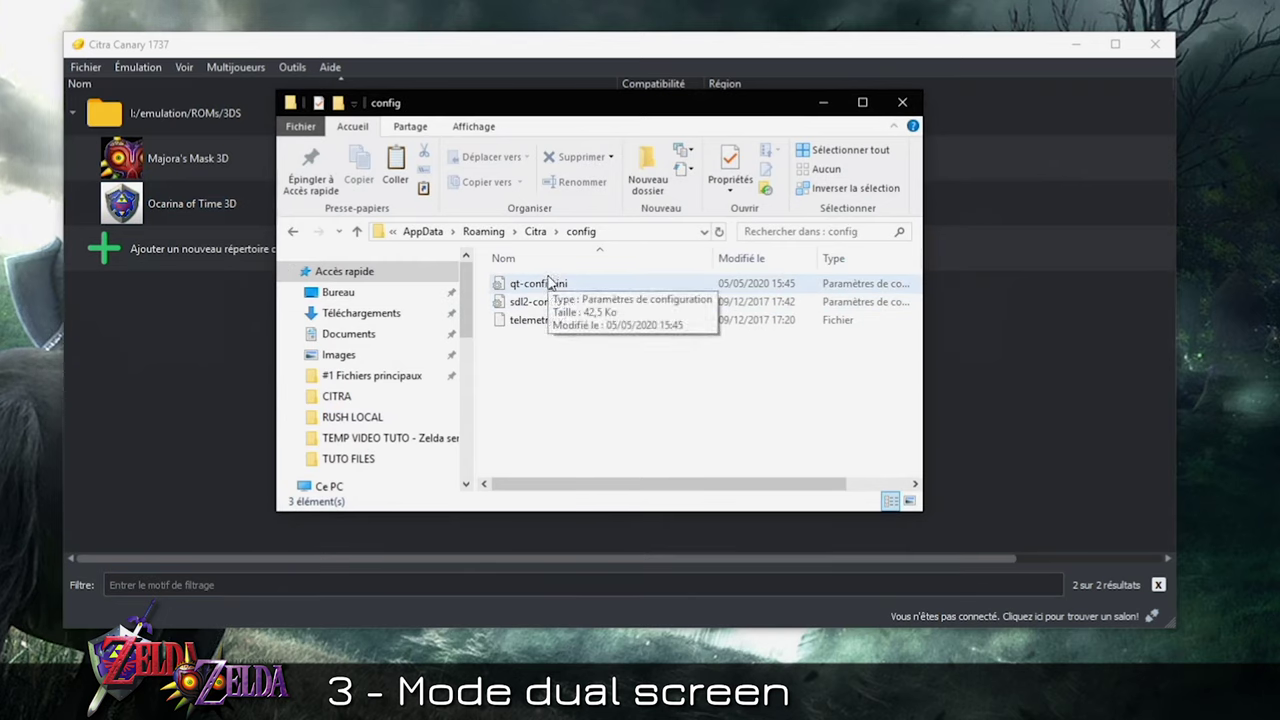
{"action": "left_click", "coordinate": [548, 290]}
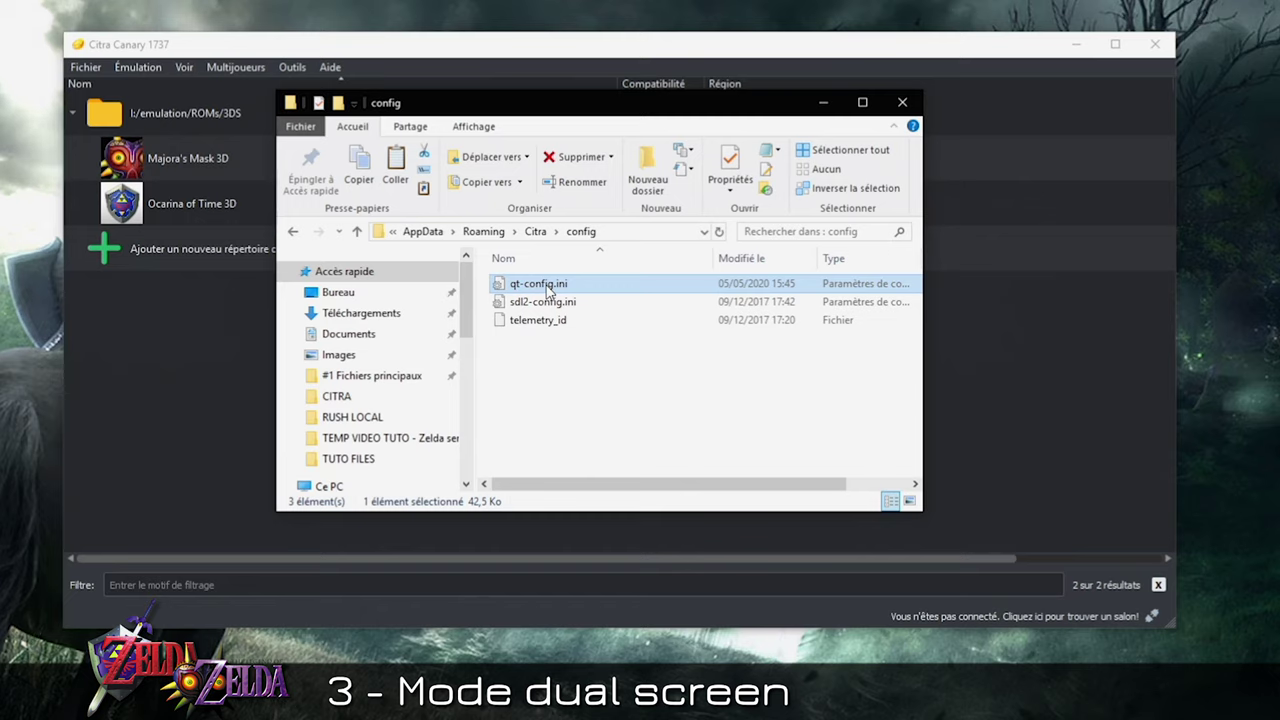
{"action": "right_click", "coordinate": [548, 289]}
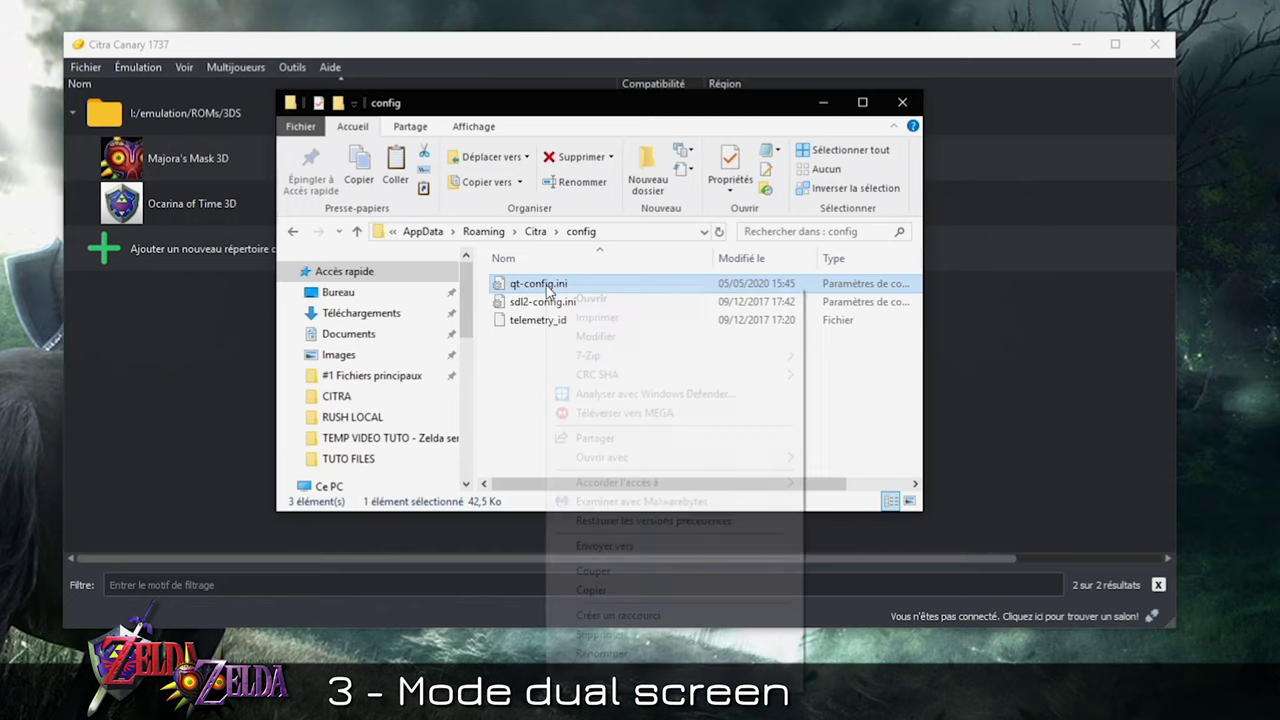
{"action": "left_click", "coordinate": [600, 590]}
- Create a new folder named "Backup ini" inside the Citra folder
{"action": "key", "text": "BackSpace"}
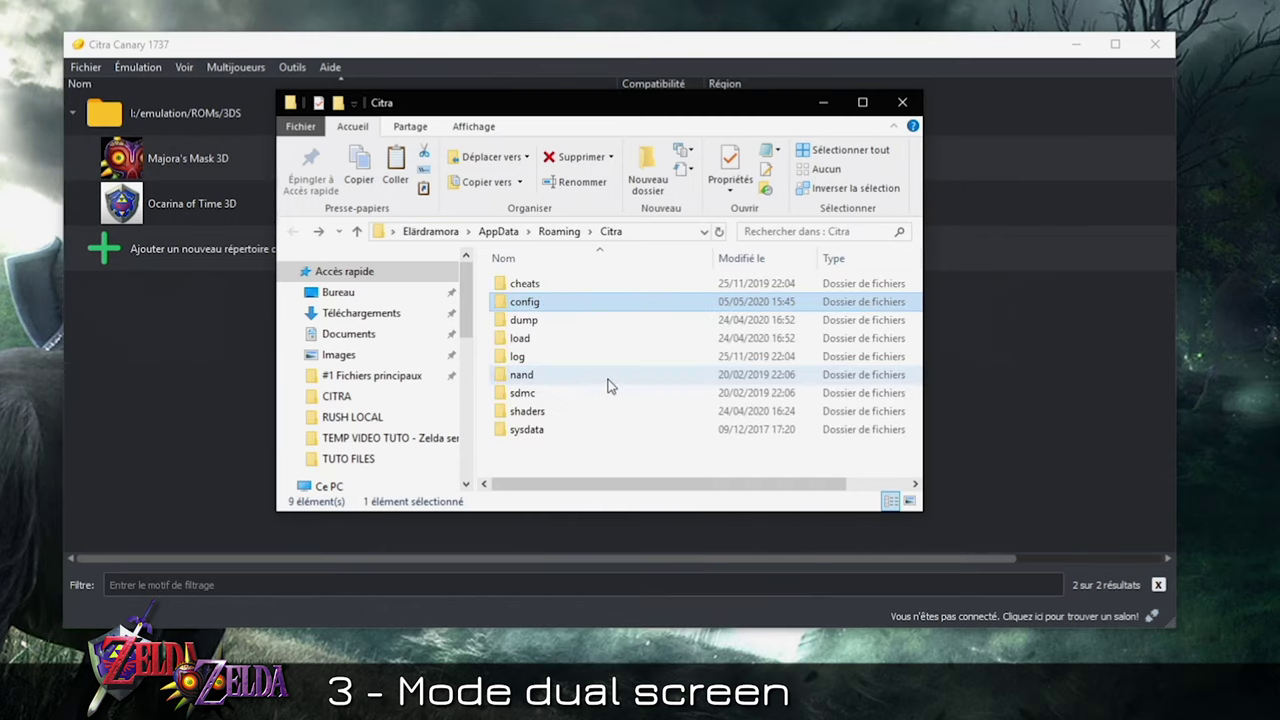
{"action": "right_click", "coordinate": [583, 457]}
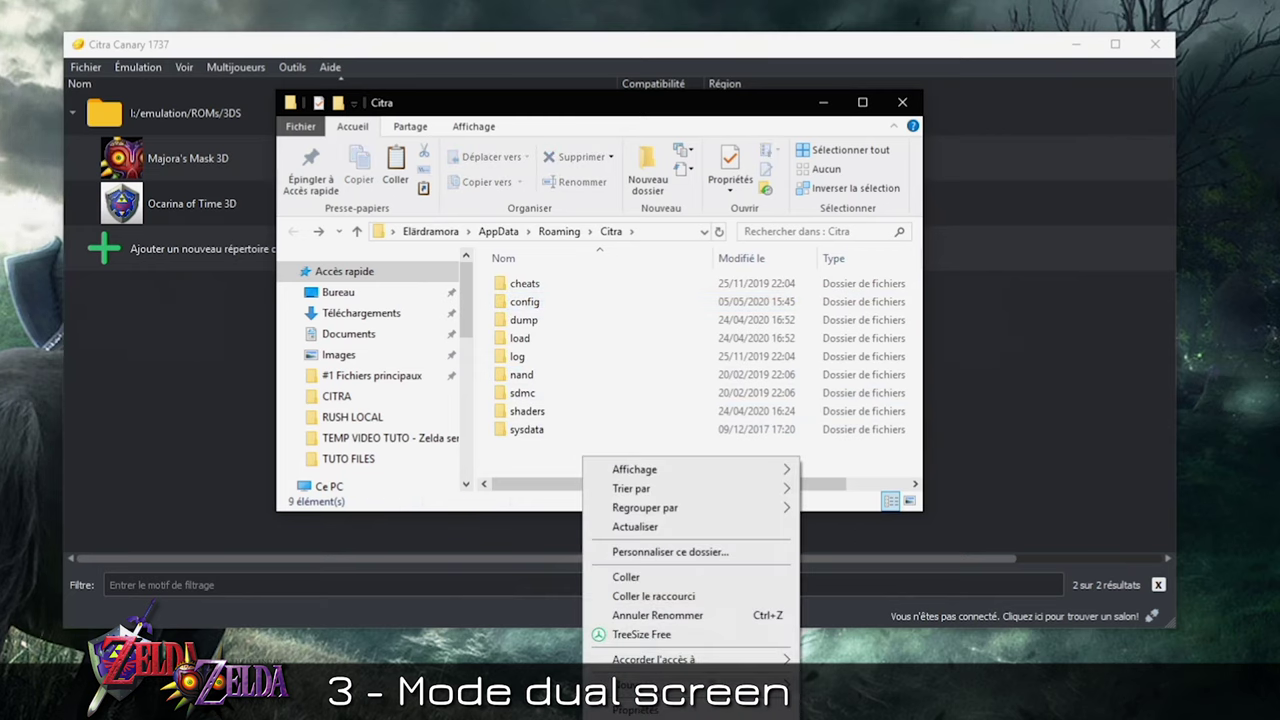
{"action": "mouse_move", "coordinate": [650, 684]}
{"action": "left_click", "coordinate": [834, 486]}
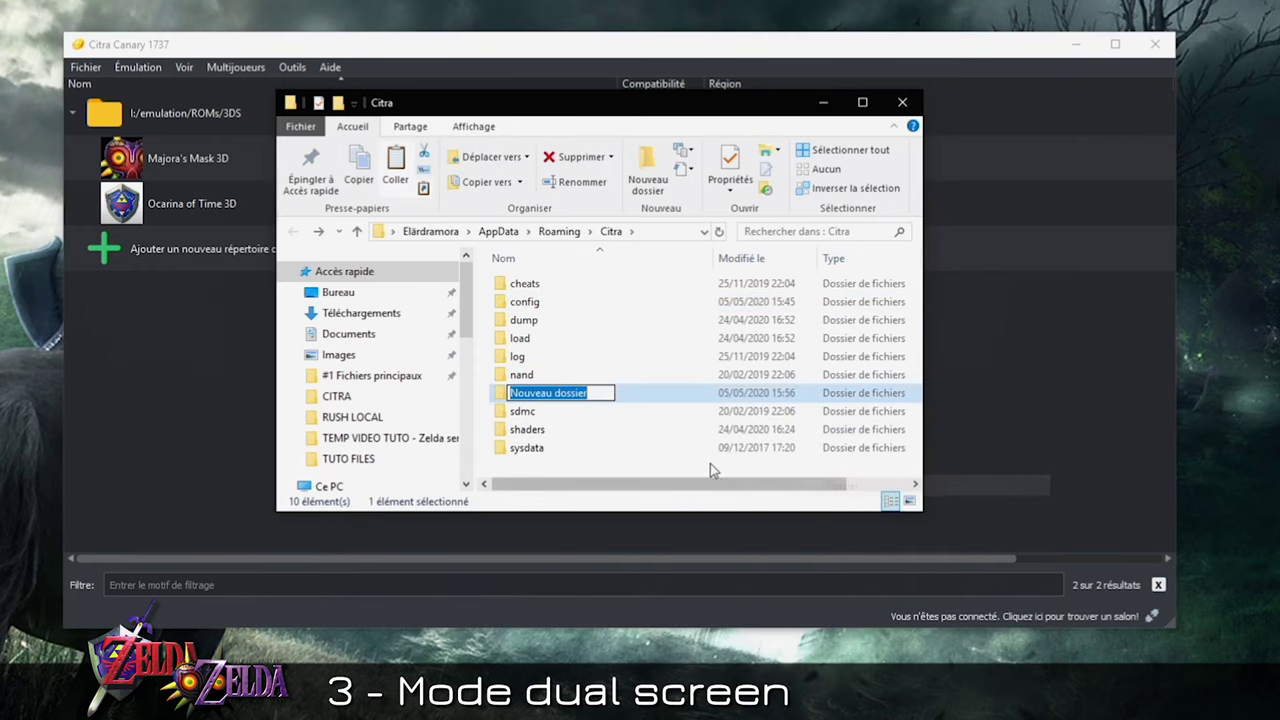
{"action": "type", "text": "Backu"}
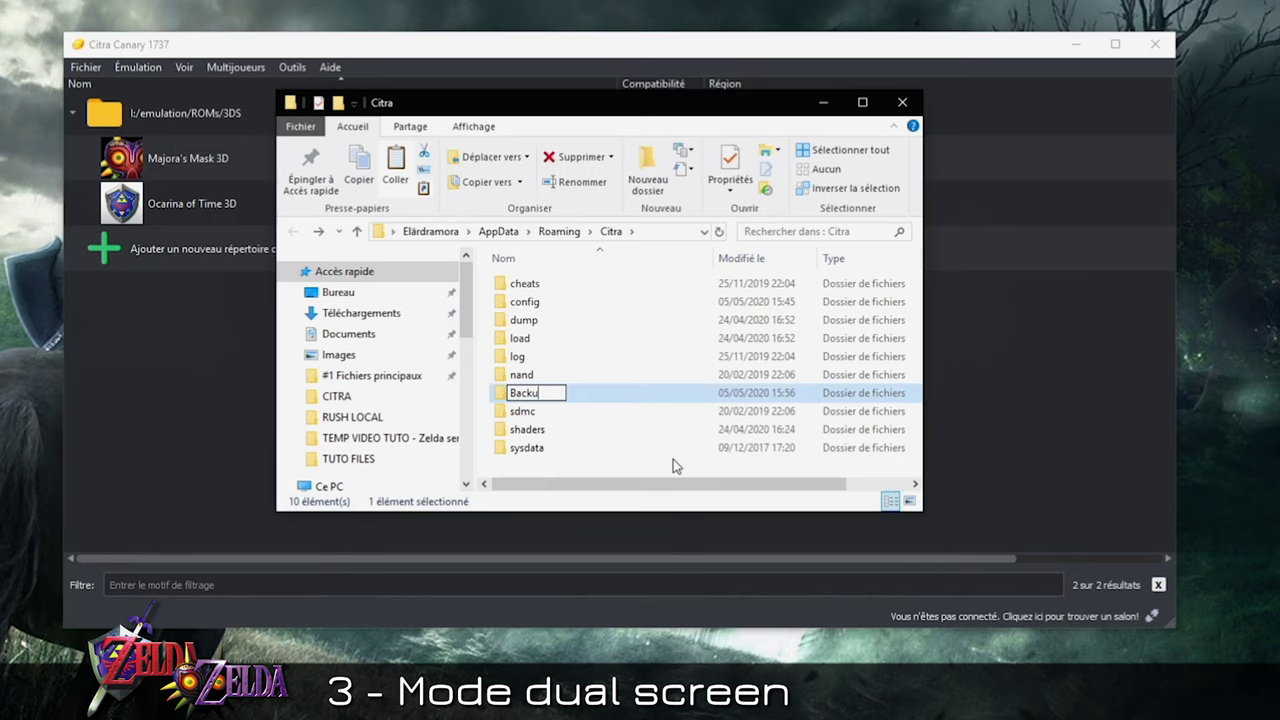
{"action": "type", "text": "p ini"}
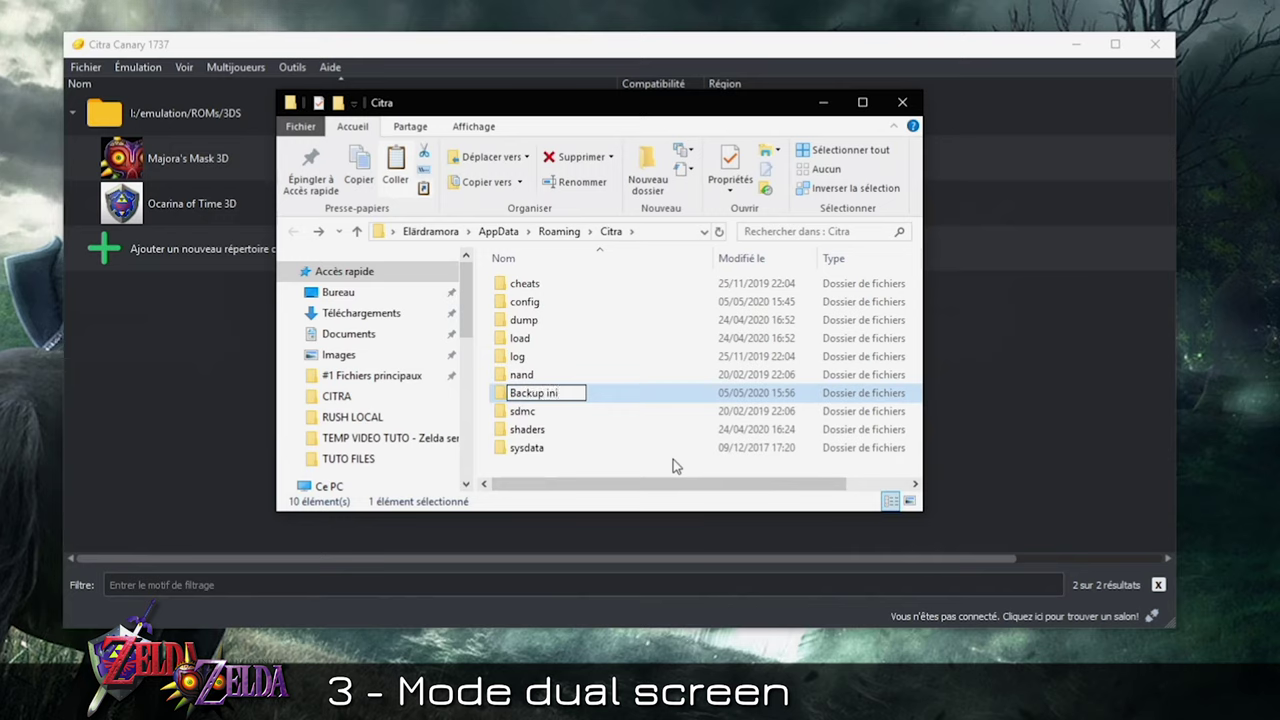
{"action": "key", "text": "Return"}
- Paste the copied configuration file into the Backup ini folder and rename it normal_qt-config.ini
{"action": "key", "text": "Return"}
{"action": "key", "text": "ctrl+v"}
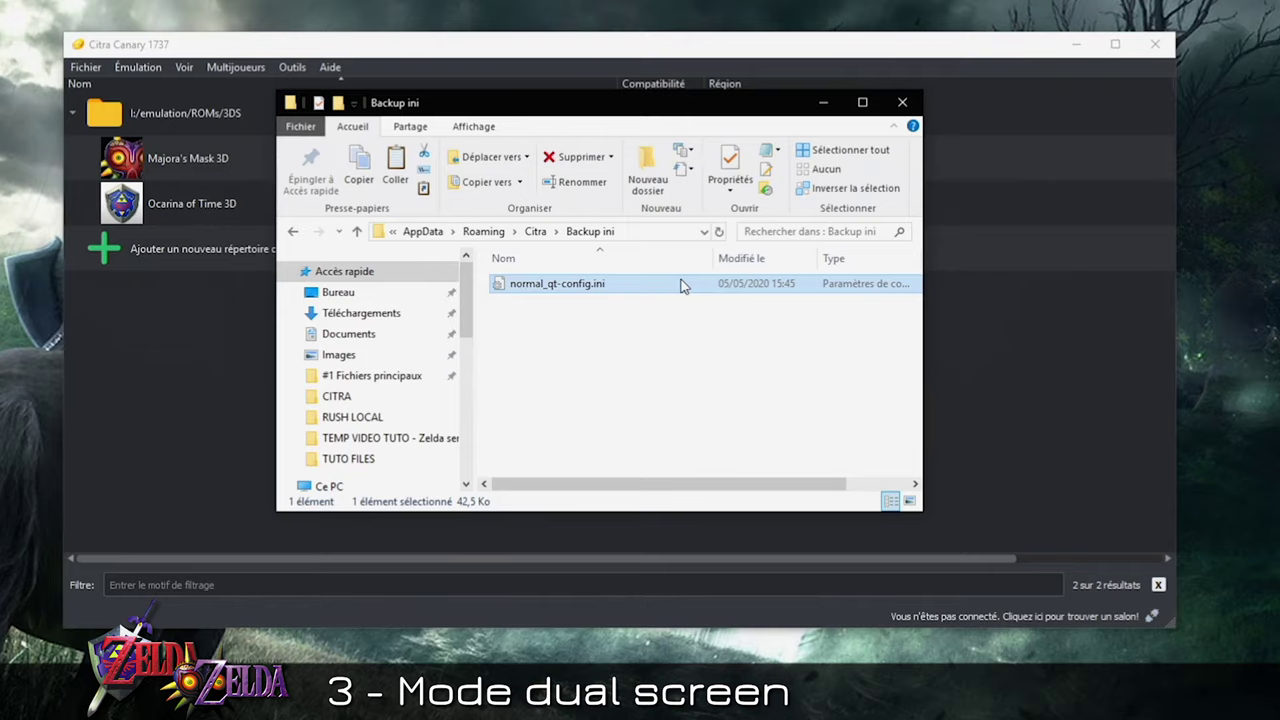
- Return to the config folder and open the original qt-config.ini for editing
{"action": "key", "text": "BackSpace"}
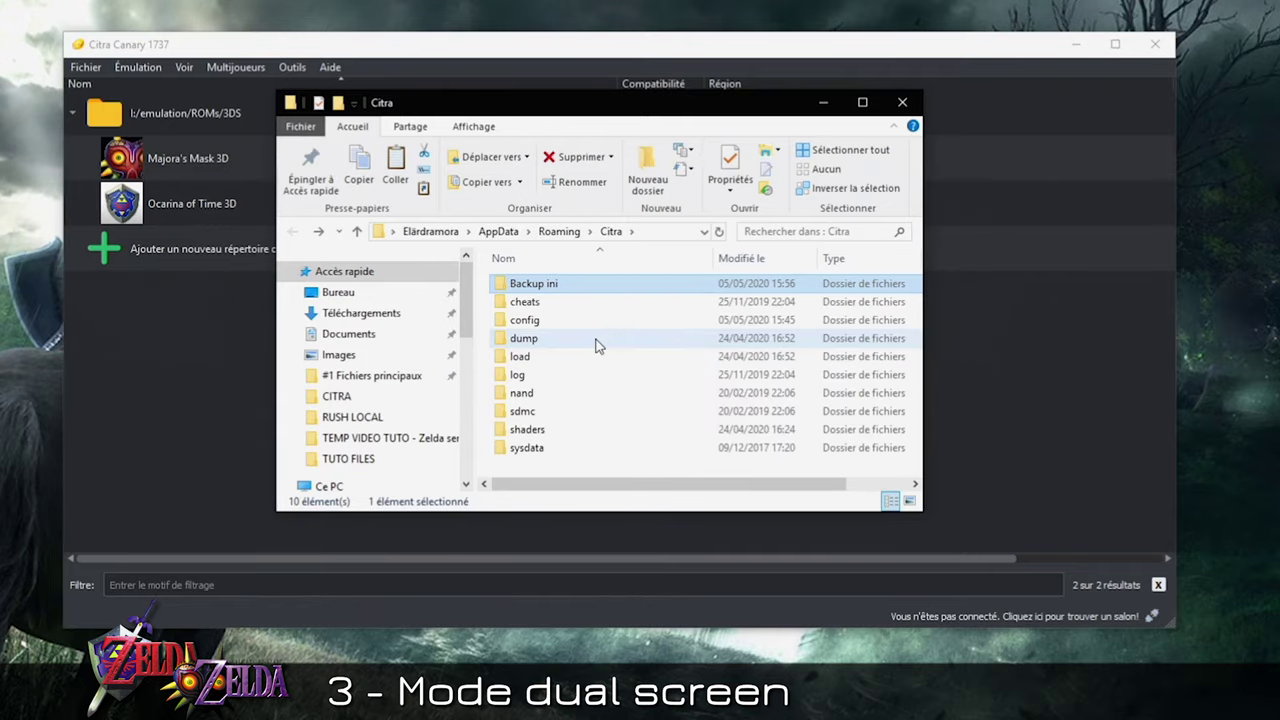
{"action": "double_click", "coordinate": [530, 322]}
{"action": "double_click", "coordinate": [533, 286]}
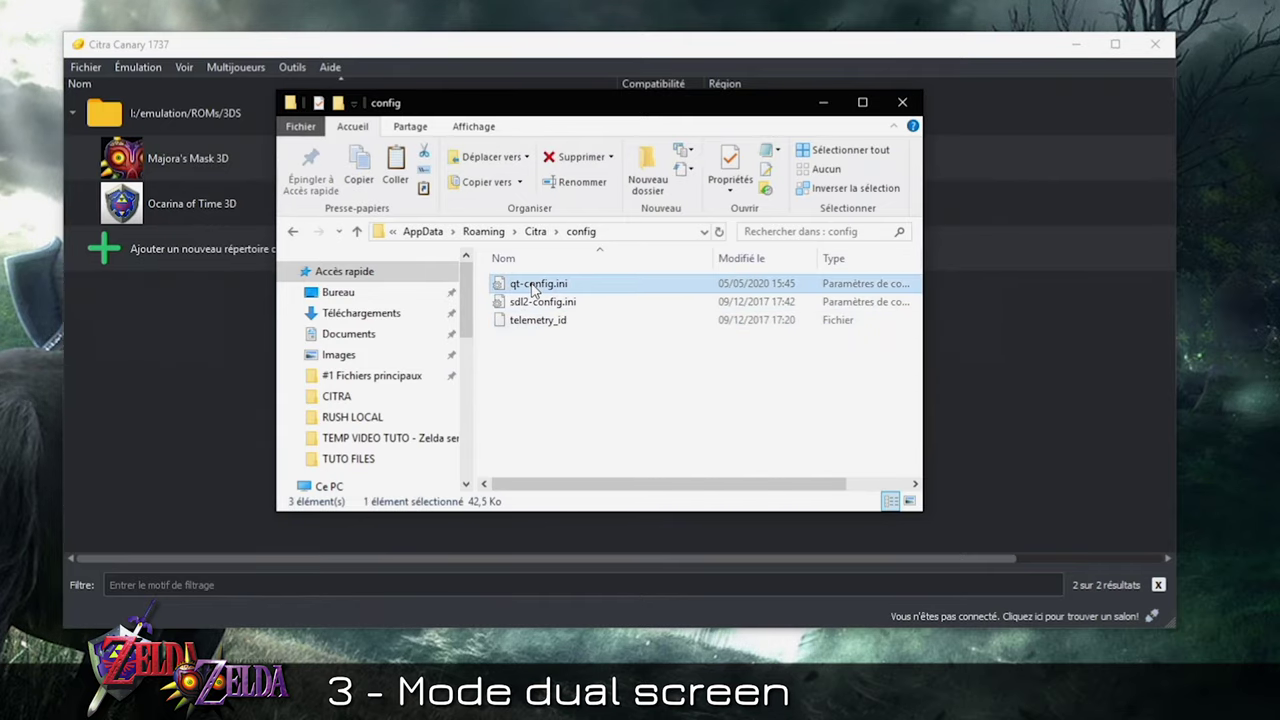
- Find the [Layout] section in qt-config.ini and examine its layout option and custom screen position entries
{"action": "scroll", "coordinate": [336, 357], "scroll_direction": "down", "scroll_amount": 20}
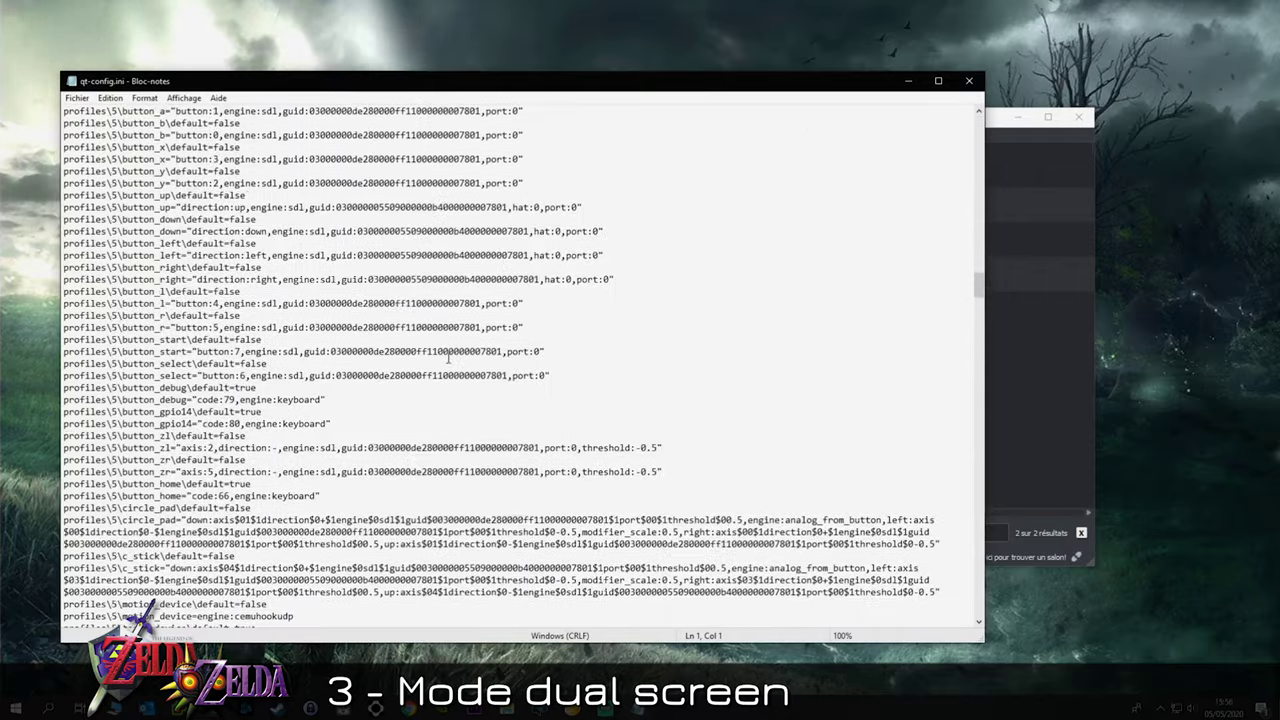
{"action": "scroll", "coordinate": [400, 354], "scroll_direction": "down", "scroll_amount": 15}
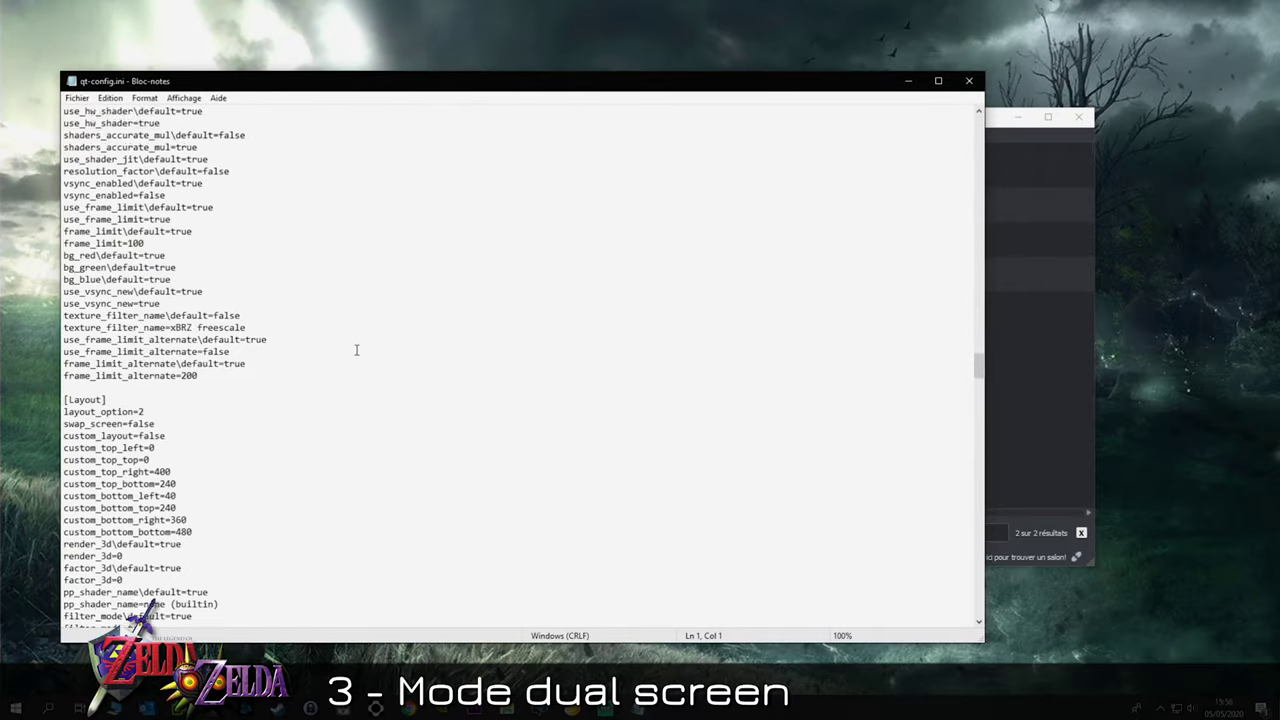
{"action": "scroll", "coordinate": [351, 346], "scroll_direction": "up", "scroll_amount": 1}
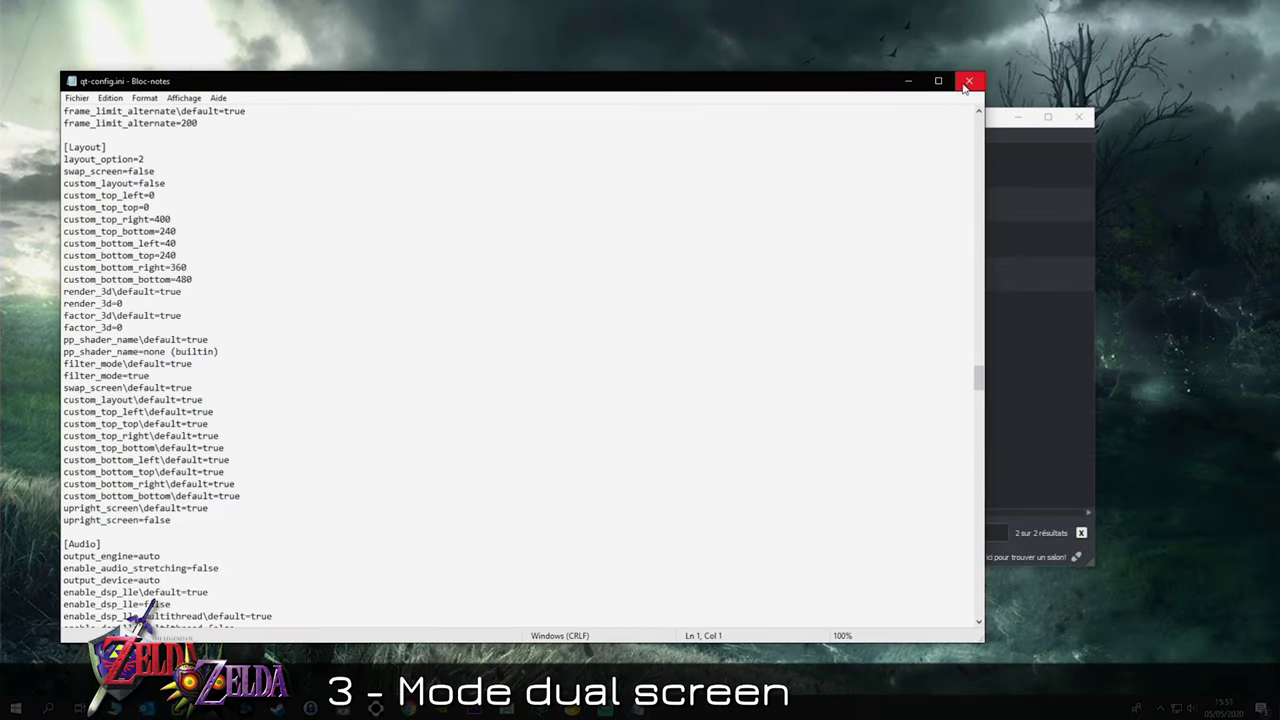
- Switch to the Windows display settings from the desktop, place display 2 to the right of display 1, and apply the arrangement
{"action": "left_click", "coordinate": [908, 81]}
{"action": "key", "text": "super+d"}
{"action": "right_click", "coordinate": [597, 269]}
{"action": "left_click", "coordinate": [669, 451]}
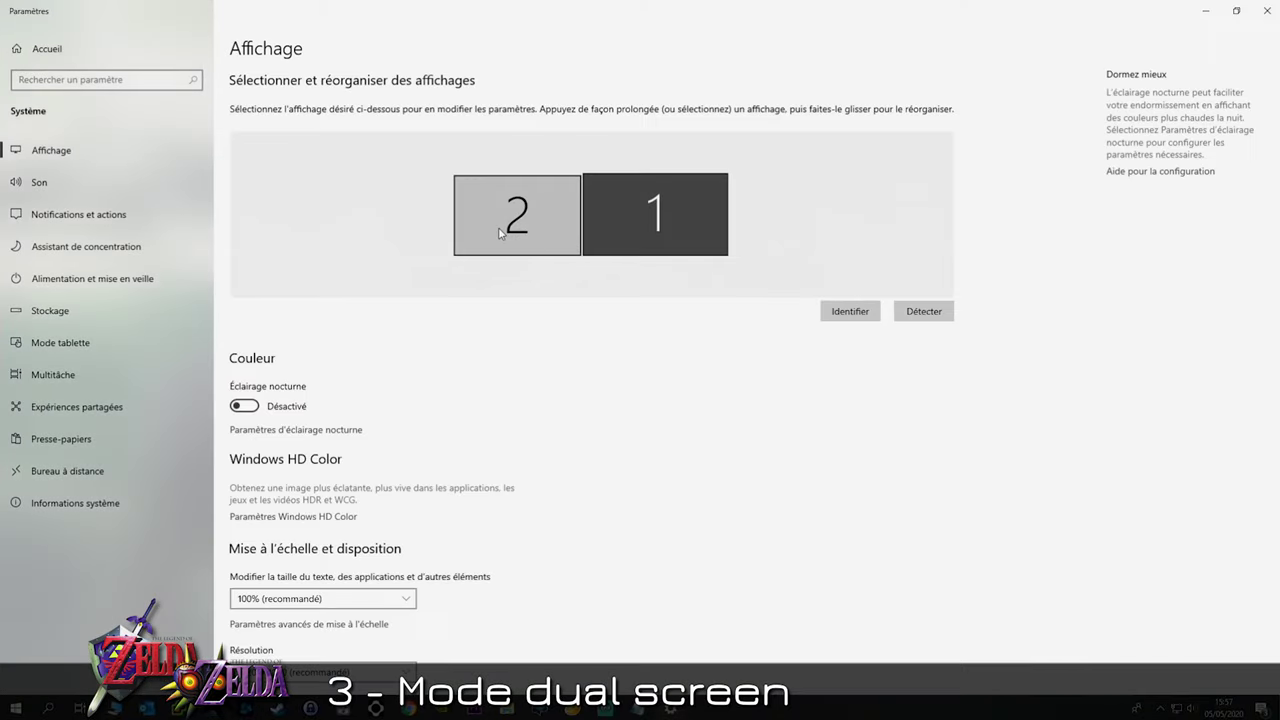
{"action": "left_click_drag", "start_coordinate": [520, 230], "coordinate": [786, 226]}
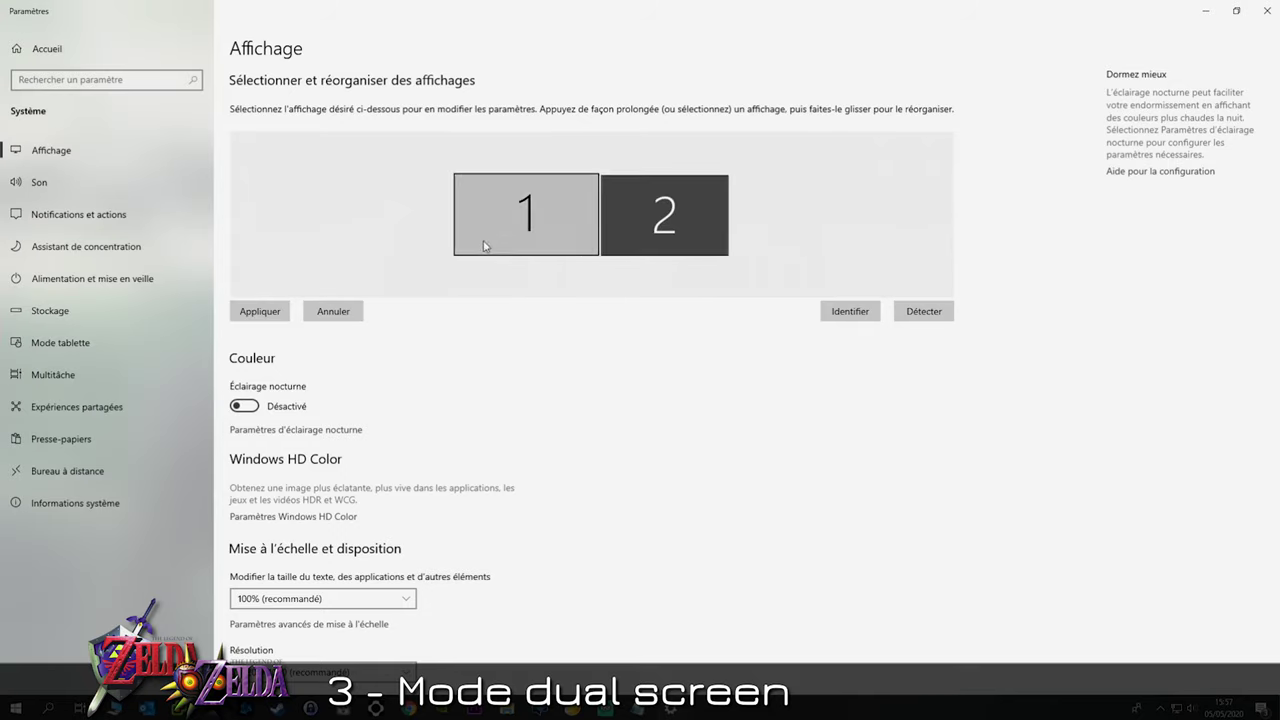
{"action": "left_click", "coordinate": [272, 313]}
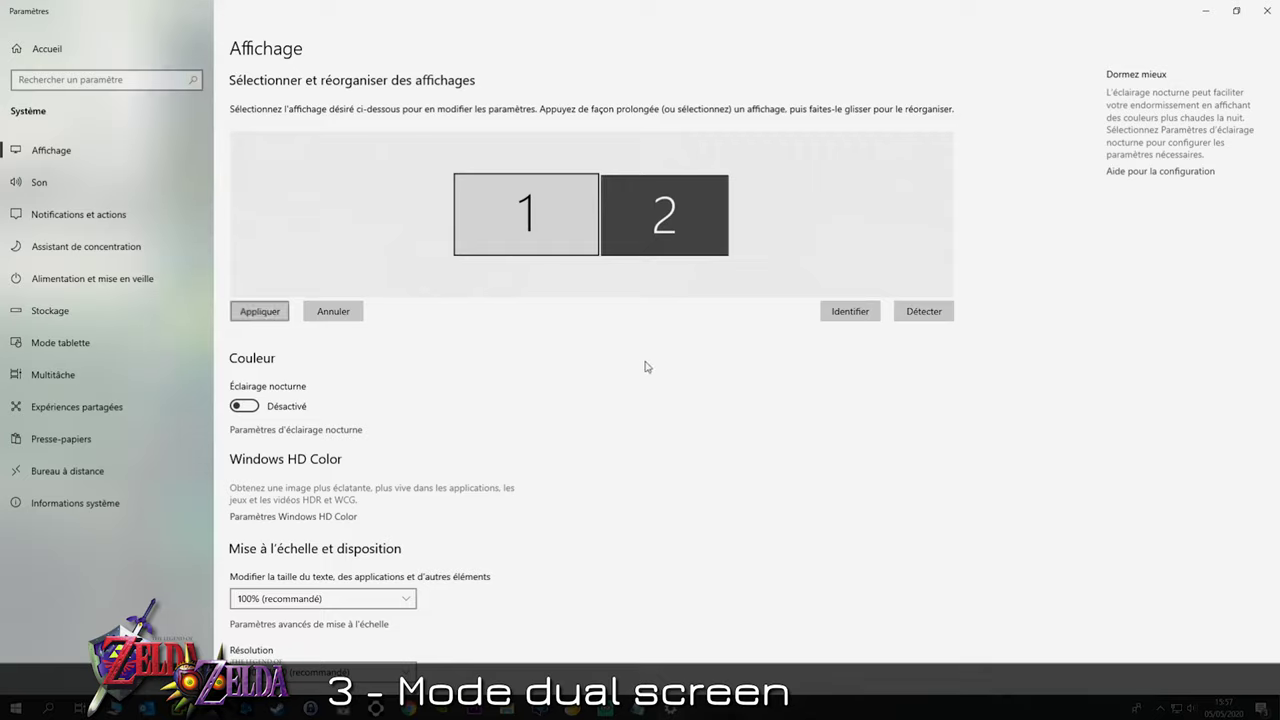